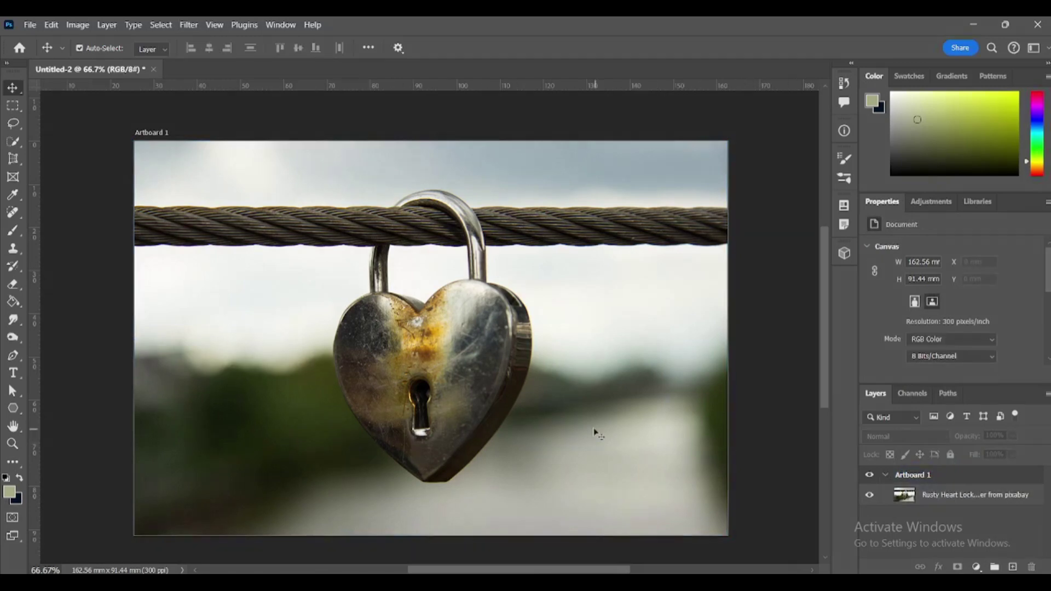
Select the padlock in the photo with Select Subject and subtract the stray cable area from the selection with the Lasso.
click(592, 428)
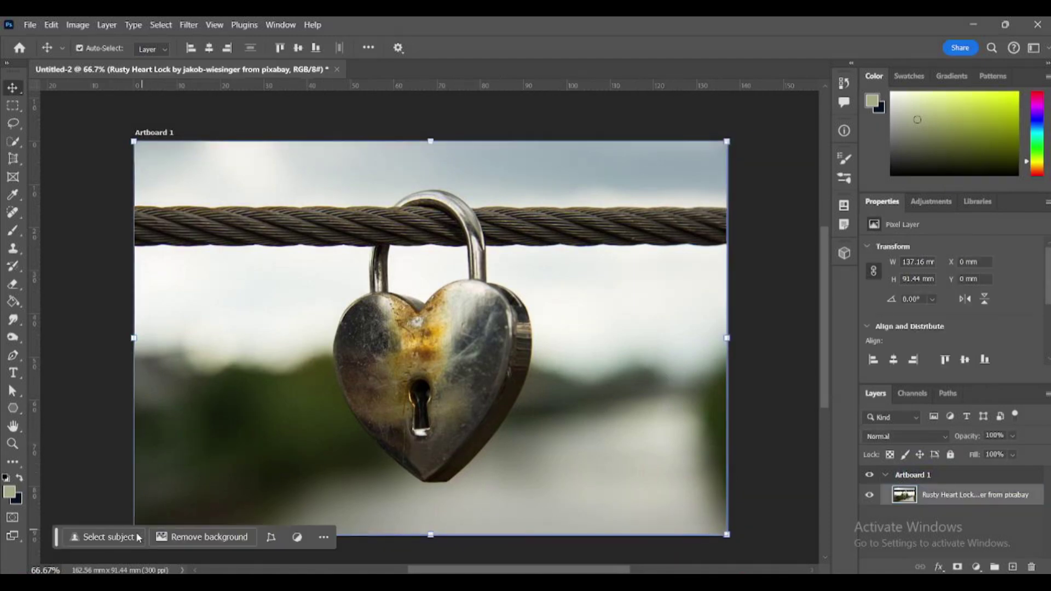
click(129, 541)
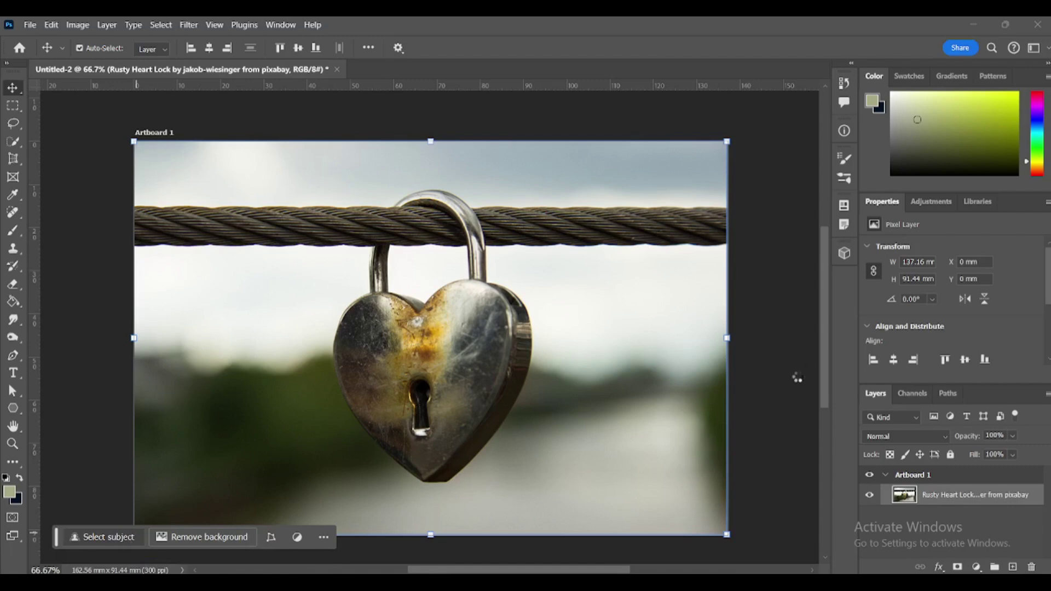
key(l)
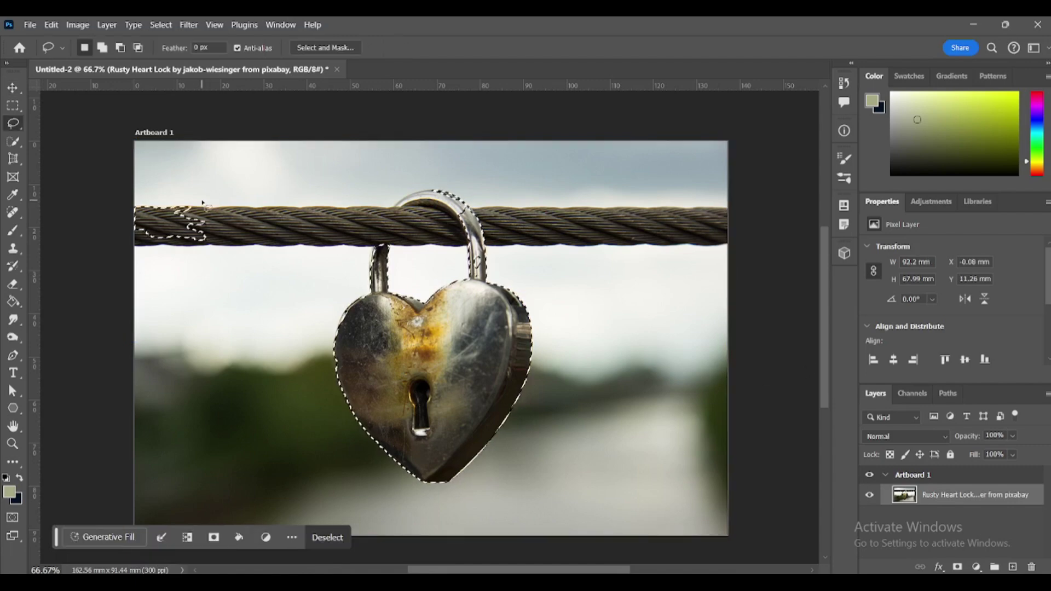
click(121, 47)
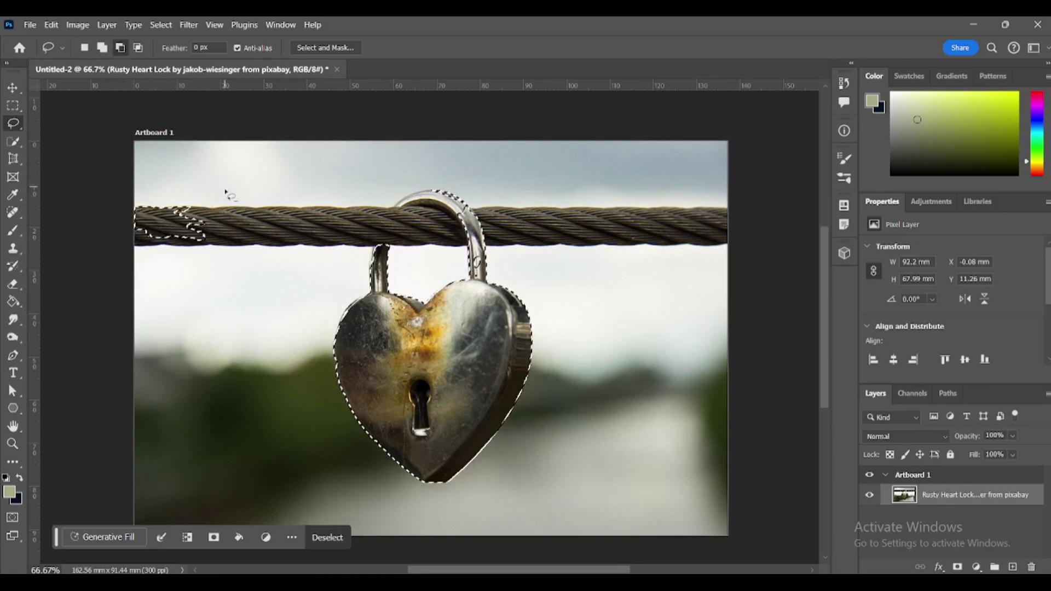
mouse_move(221, 188)
mouse_down()
mouse_move(222, 219)
mouse_move(120, 254)
mouse_move(184, 188)
mouse_move(222, 204)
mouse_up()
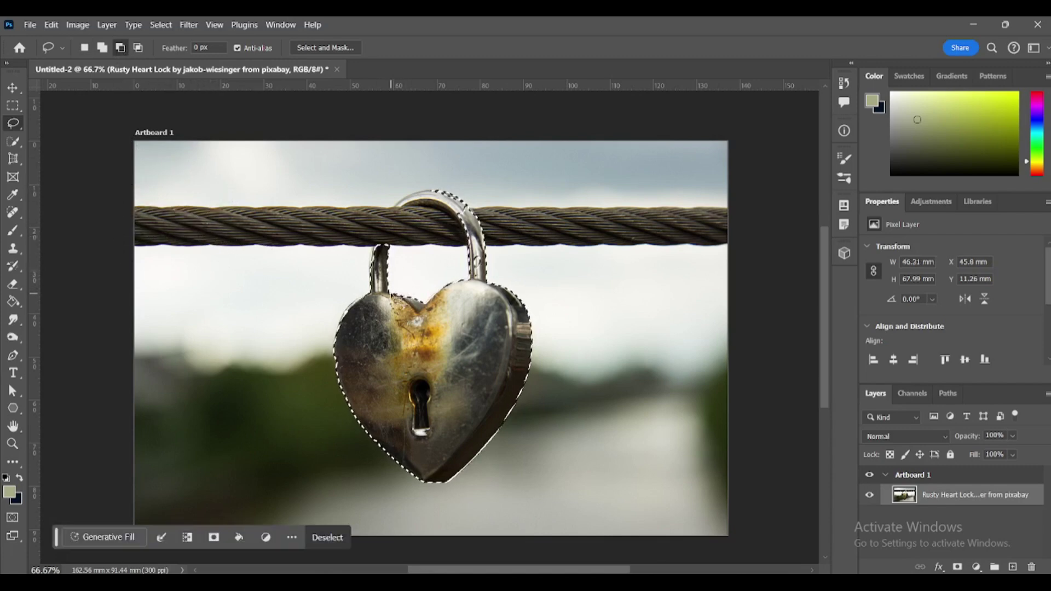
Trim the metal shackle out of the selection with the Lasso and copy the heart-shaped body to a new layer.
mouse_move(392, 295)
mouse_down()
mouse_move(368, 299)
mouse_move(346, 264)
mouse_move(402, 228)
mouse_move(389, 294)
mouse_up()
mouse_move(470, 278)
mouse_down()
mouse_move(504, 268)
mouse_move(484, 197)
mouse_move(404, 205)
mouse_move(411, 241)
mouse_move(468, 275)
mouse_up()
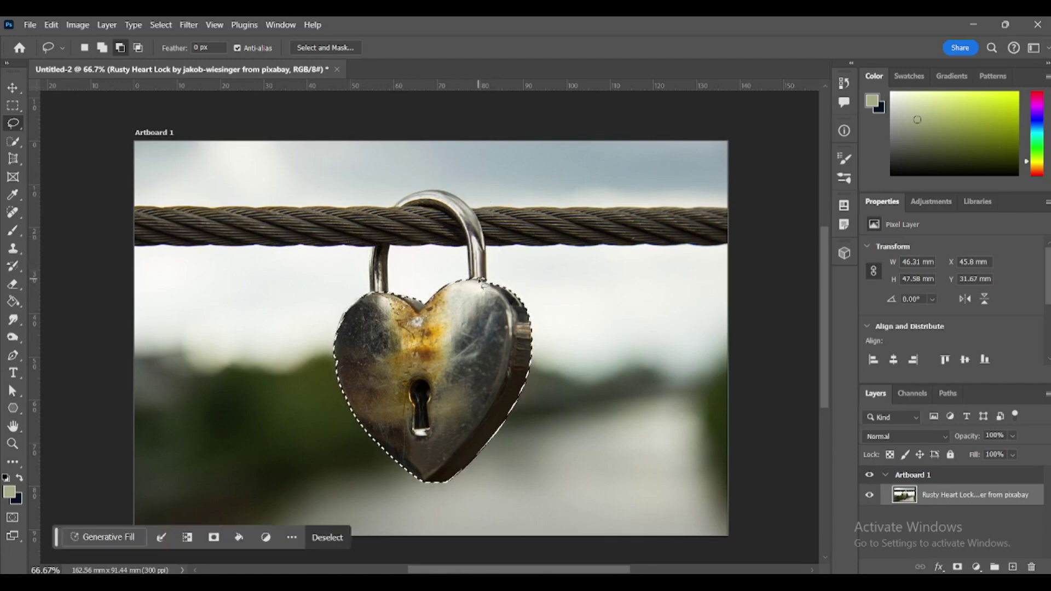
drag(479, 279, 472, 279)
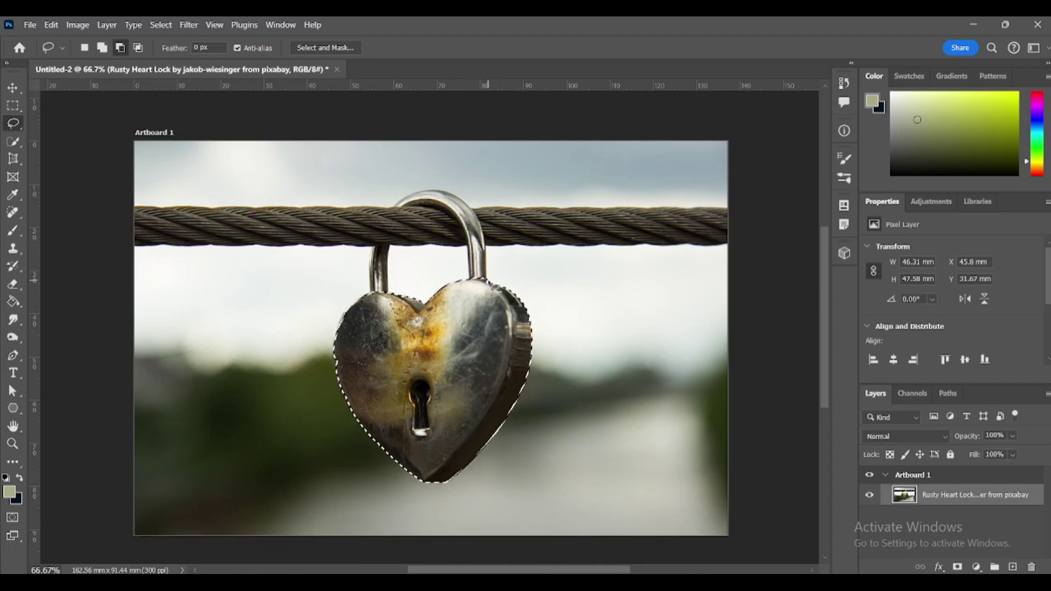
mouse_move(484, 266)
mouse_down()
mouse_move(458, 269)
mouse_move(495, 287)
mouse_move(454, 258)
mouse_up()
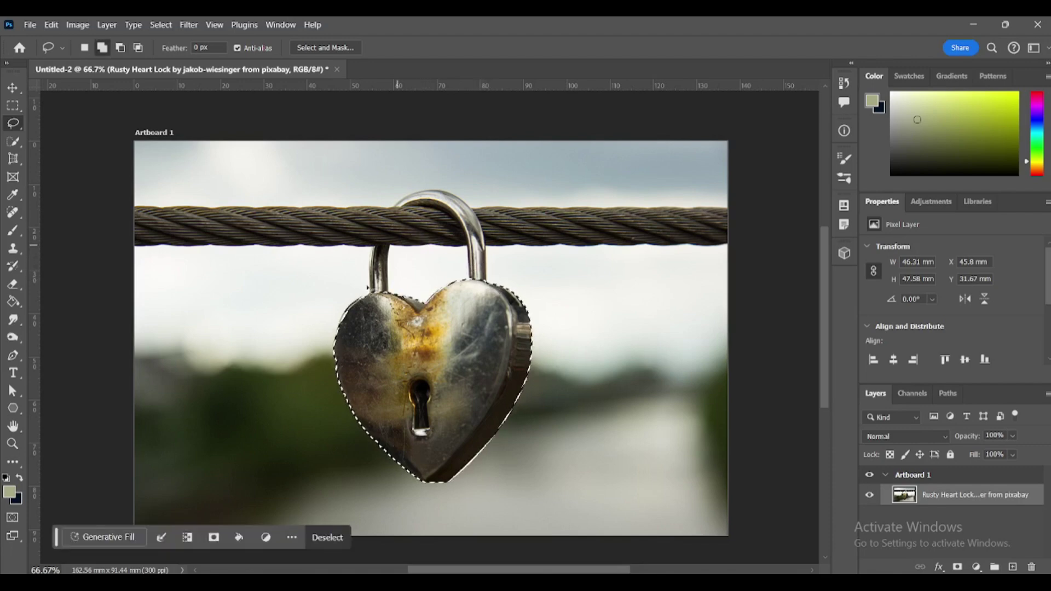
mouse_move(345, 361)
mouse_down()
mouse_move(342, 377)
mouse_move(346, 361)
mouse_up()
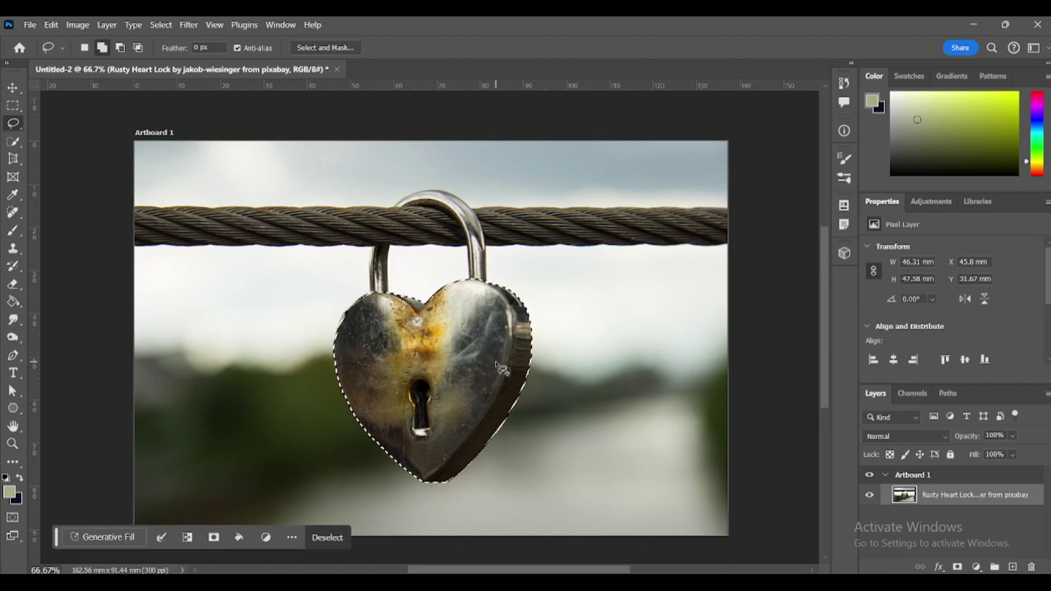
key(ctrl+j)
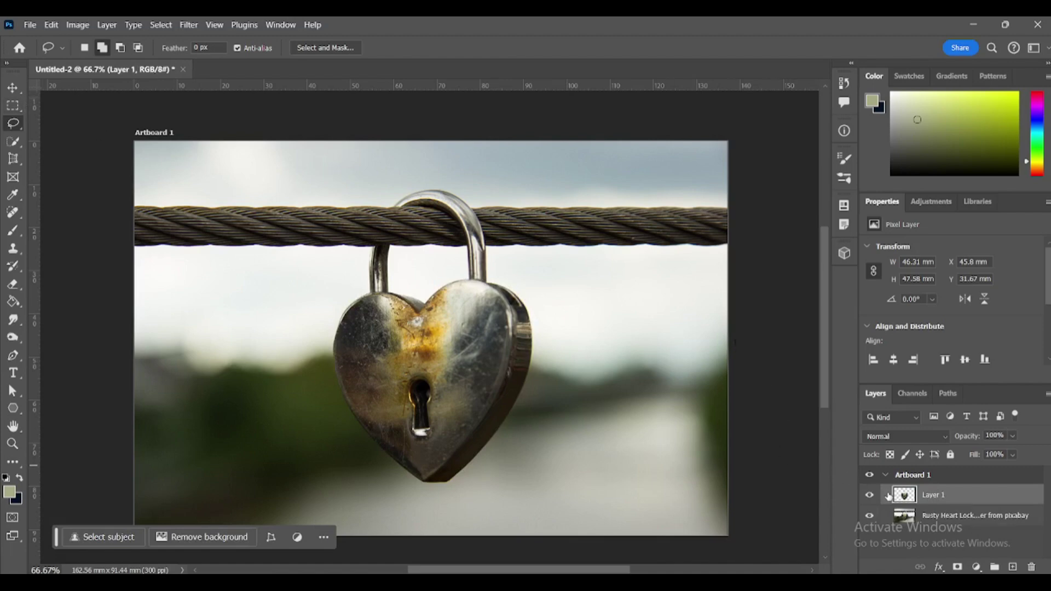
click(13, 88)
drag(480, 367, 636, 354)
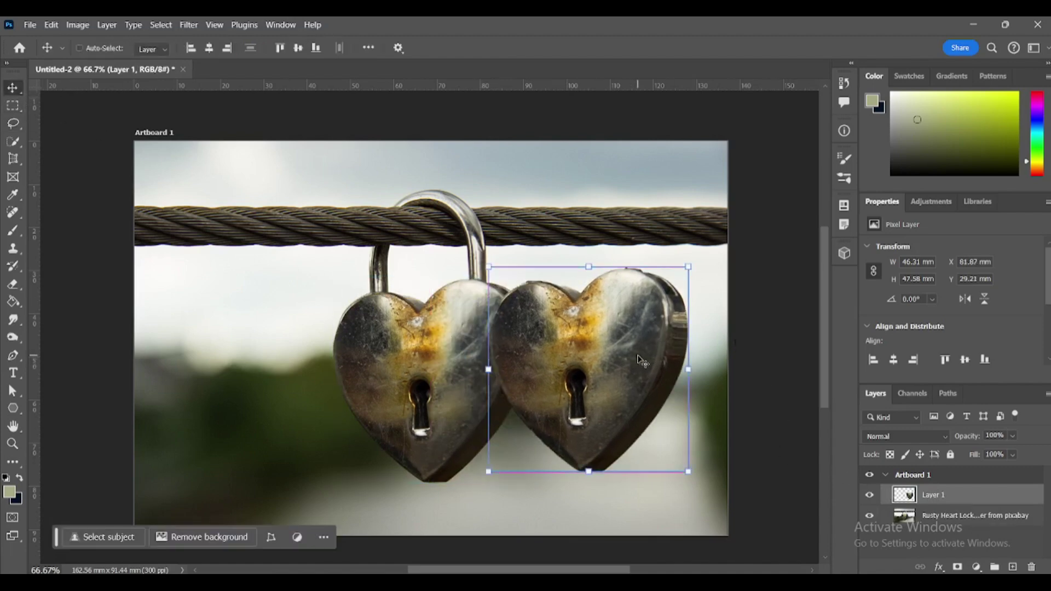
key(ctrl+z)
Apply a Black & White adjustment to the copied heart layer with Reds at 145% and Yellows at 174%.
click(78, 25)
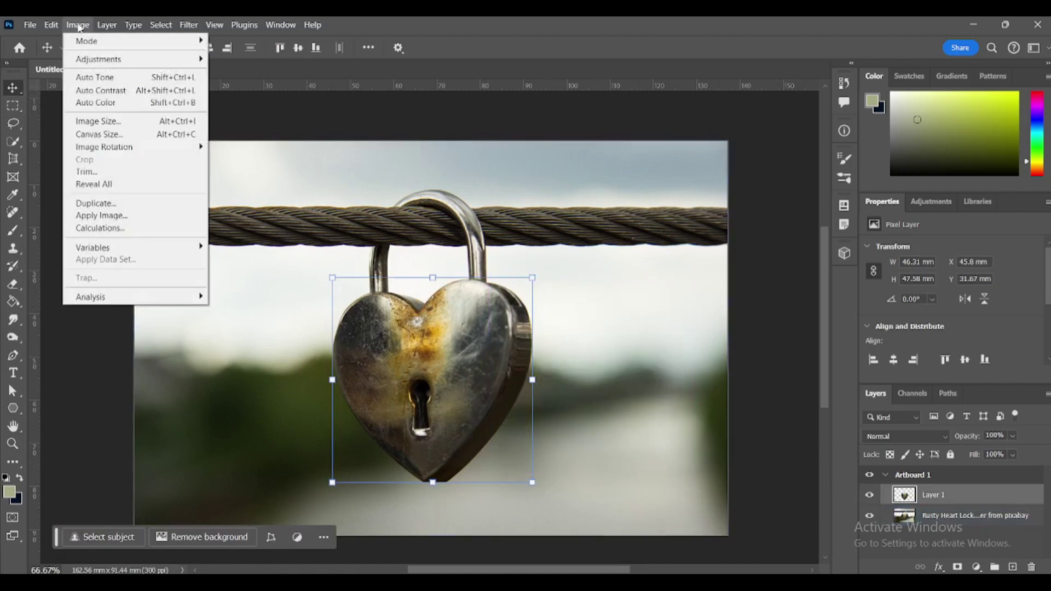
mouse_move(104, 59)
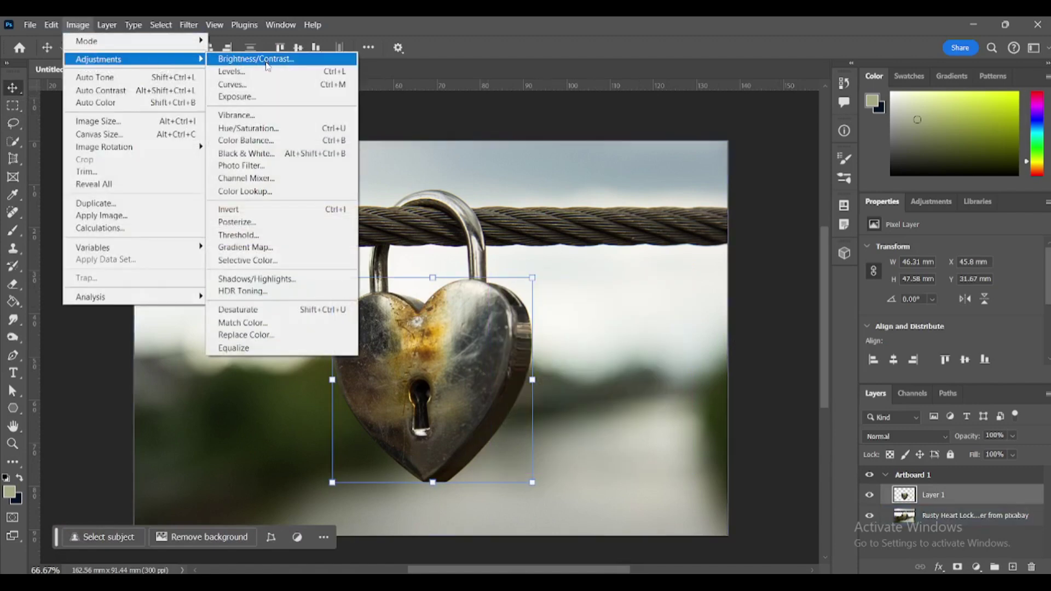
click(261, 156)
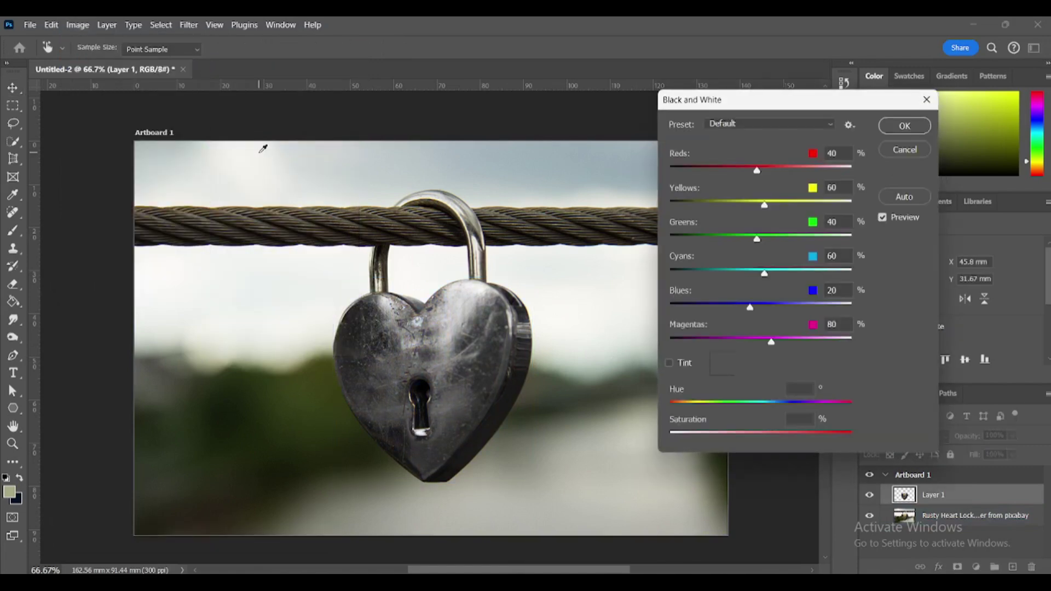
drag(784, 171, 796, 171)
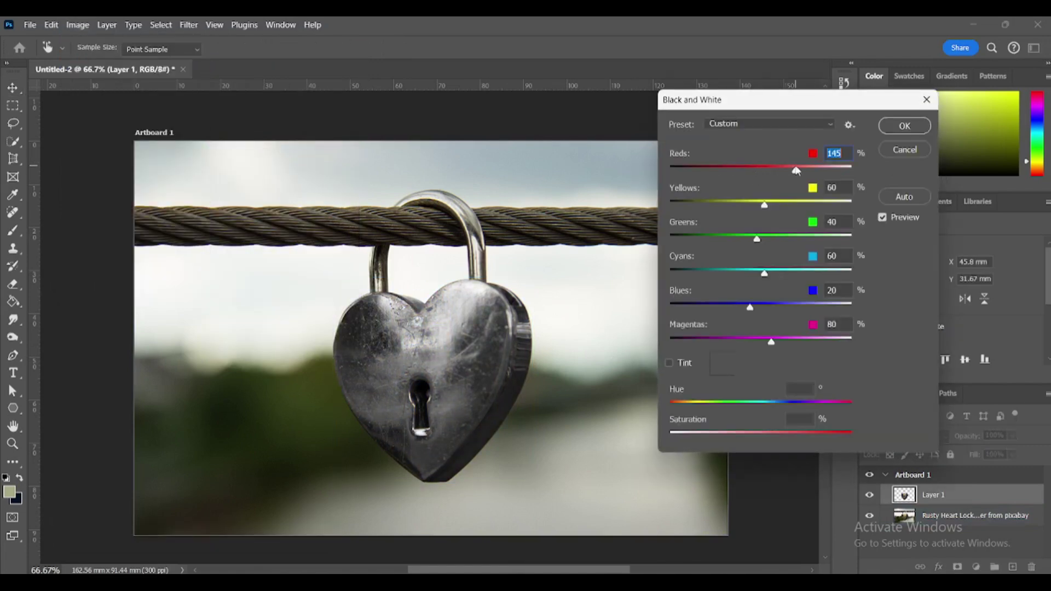
click(806, 202)
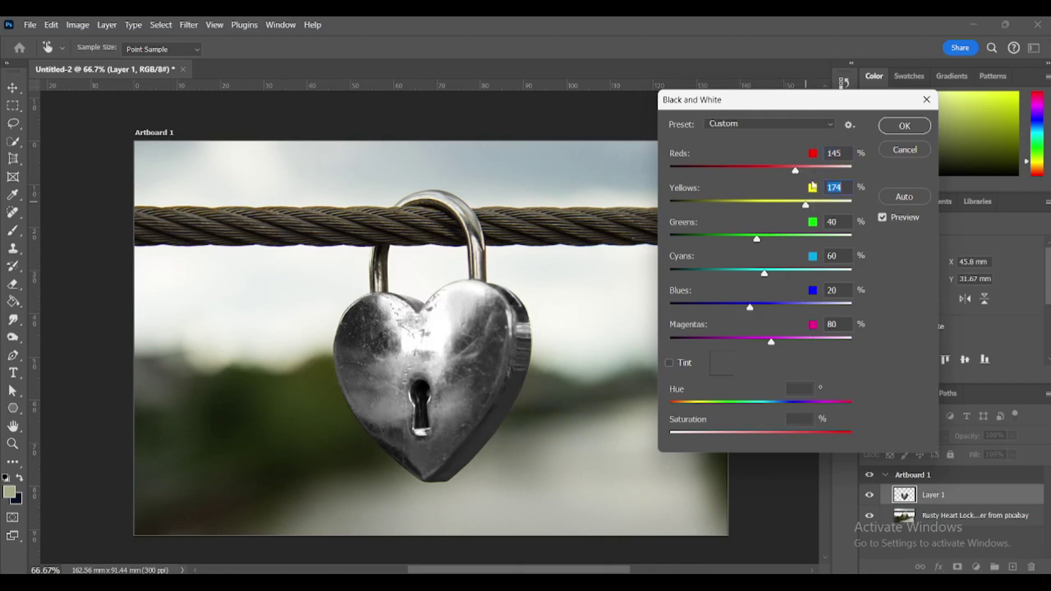
click(903, 126)
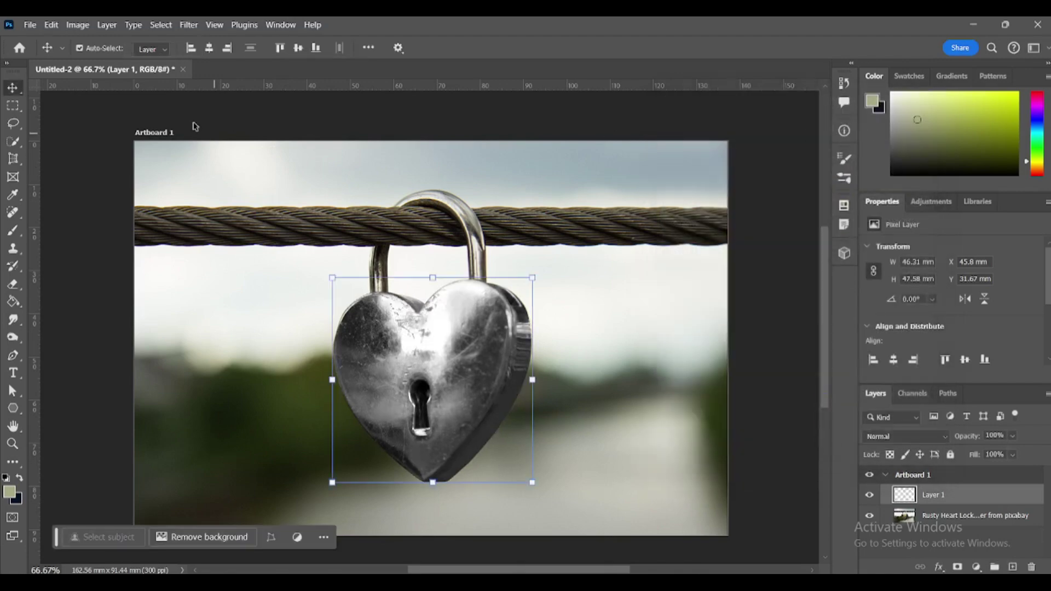
Warm the heart layer's midtones with a Color Balance adjustment, shifting them slightly toward red and yellow.
click(77, 25)
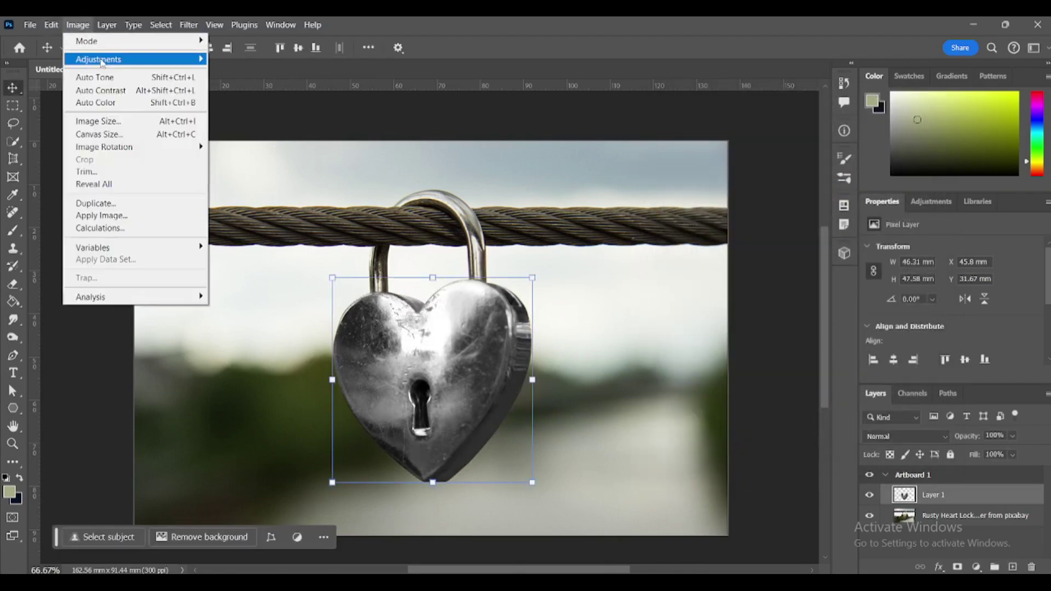
mouse_move(186, 61)
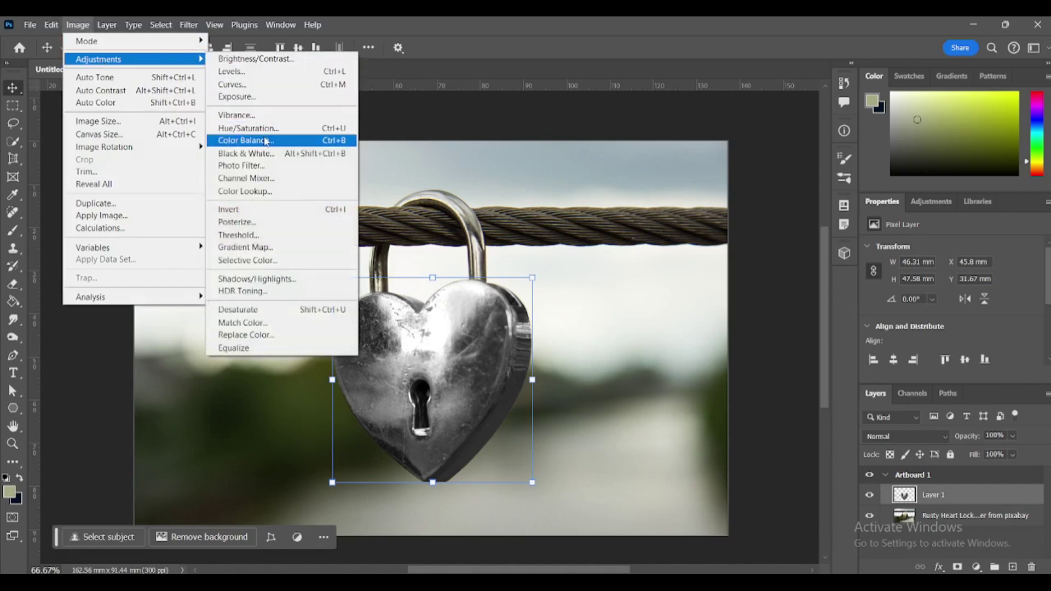
click(265, 141)
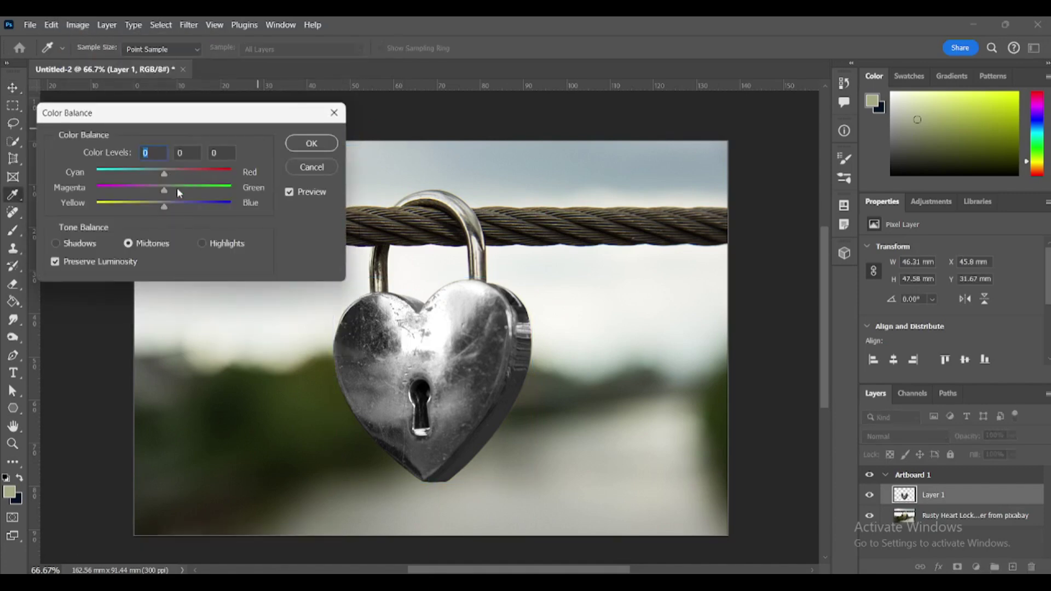
drag(165, 173, 168, 173)
drag(171, 174, 157, 209)
drag(150, 205, 151, 205)
click(300, 144)
key(v)
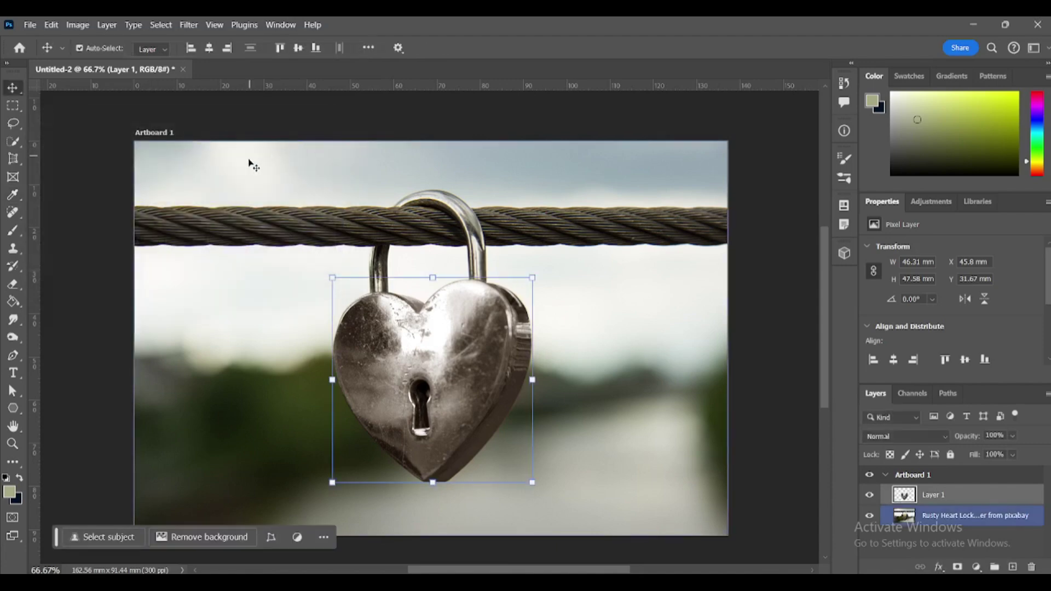
Load the heart layer's outline as a selection and create a new blank layer.
click(254, 159)
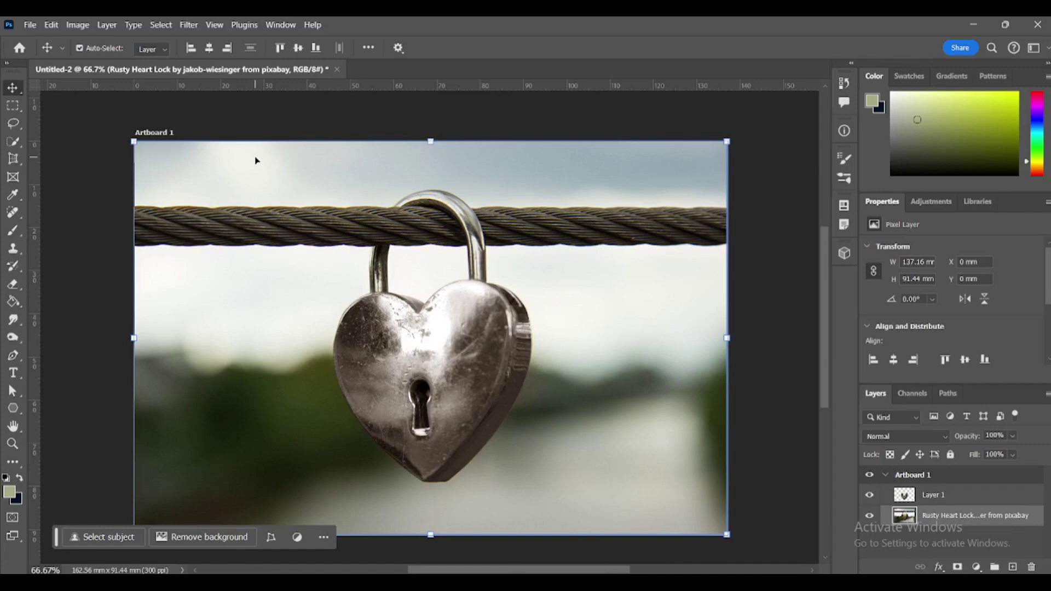
ctrl+click(904, 496)
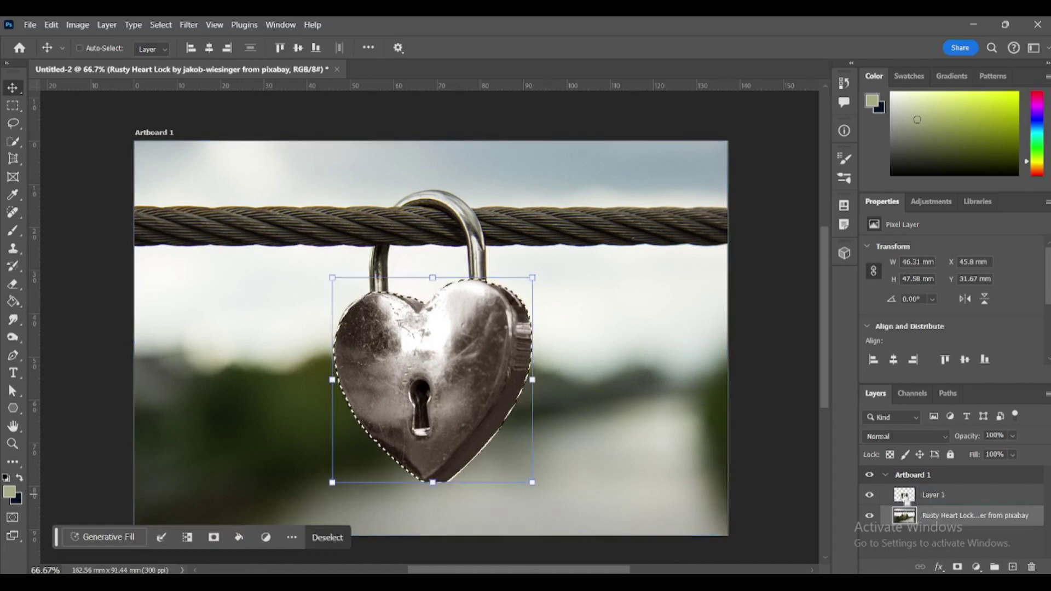
key(ctrl+shift+alt+n)
Subtract the keyhole from the heart selection with the Quick Selection tool, sampling from Layer 1.
click(13, 142)
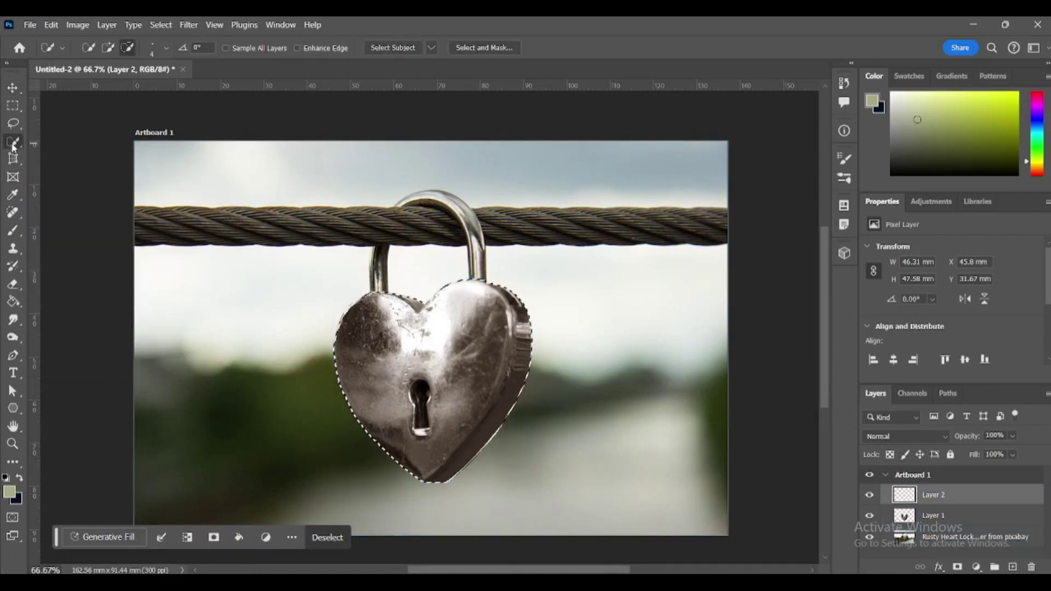
key(alt+[)
drag(420, 391, 419, 420)
key(ctrl+z)
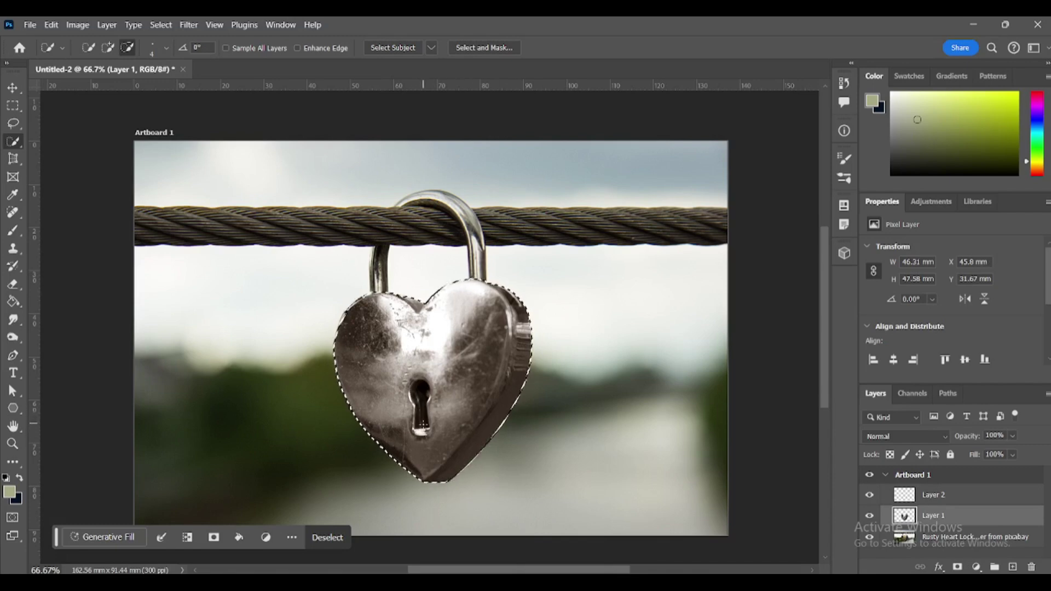
click(422, 417)
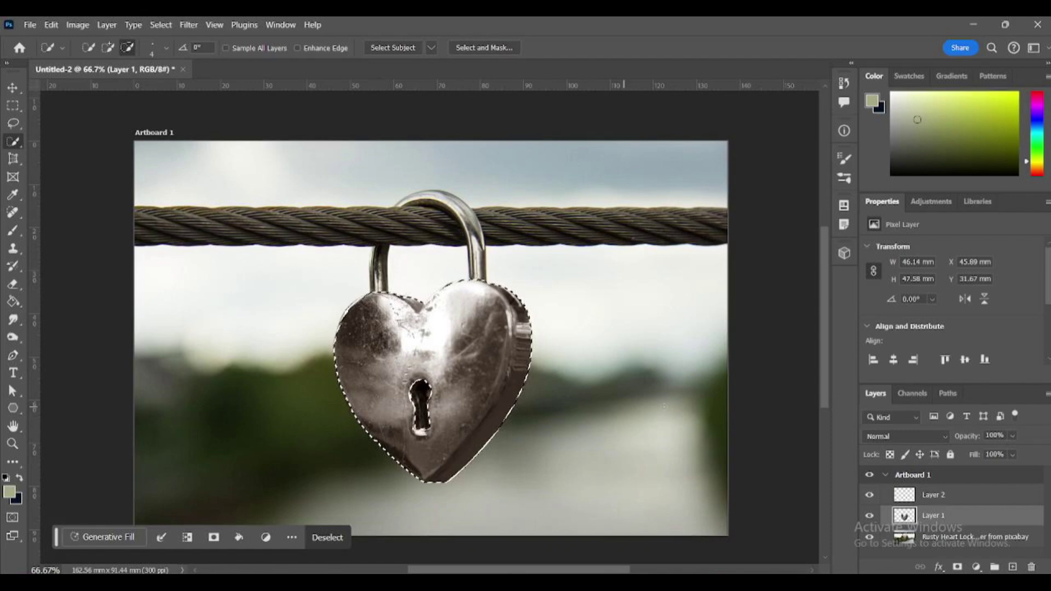
Set Layer 2 to Overlay blending and fill the heart selection on it with bright red.
key(alt+])
click(915, 434)
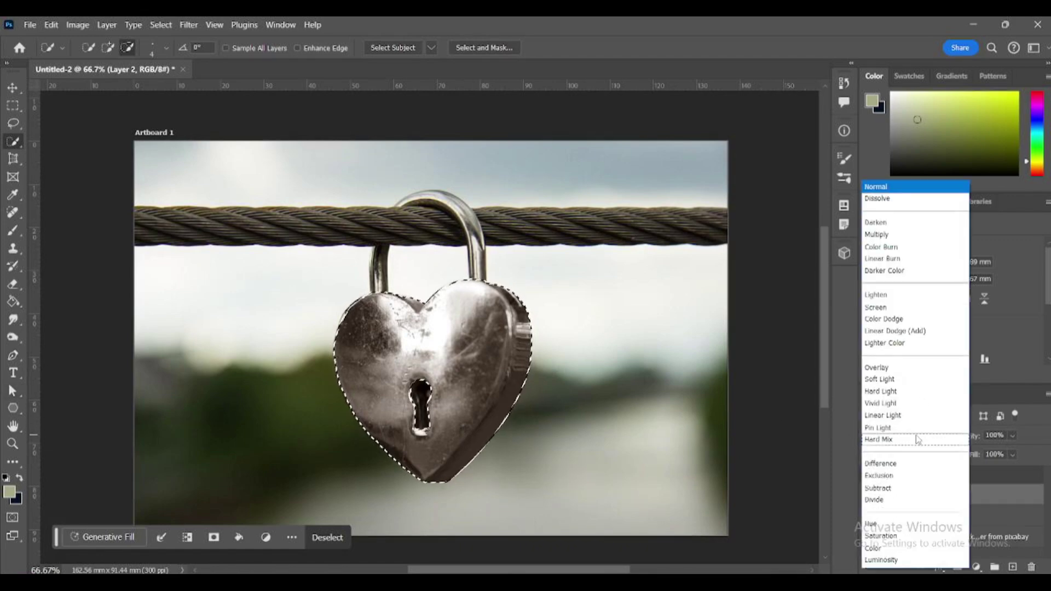
click(903, 374)
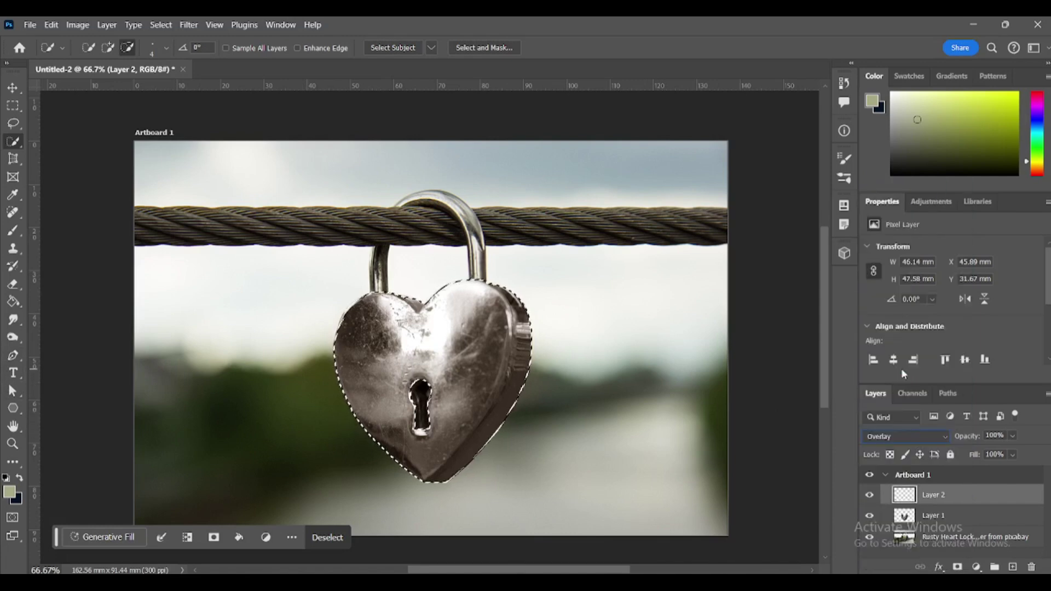
click(1039, 97)
click(1017, 93)
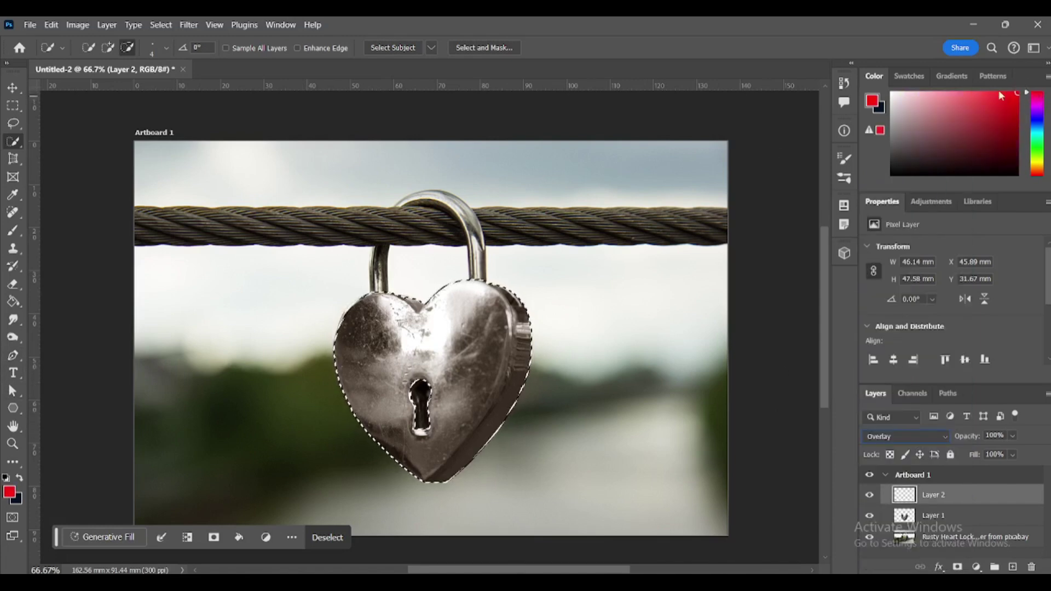
click(13, 301)
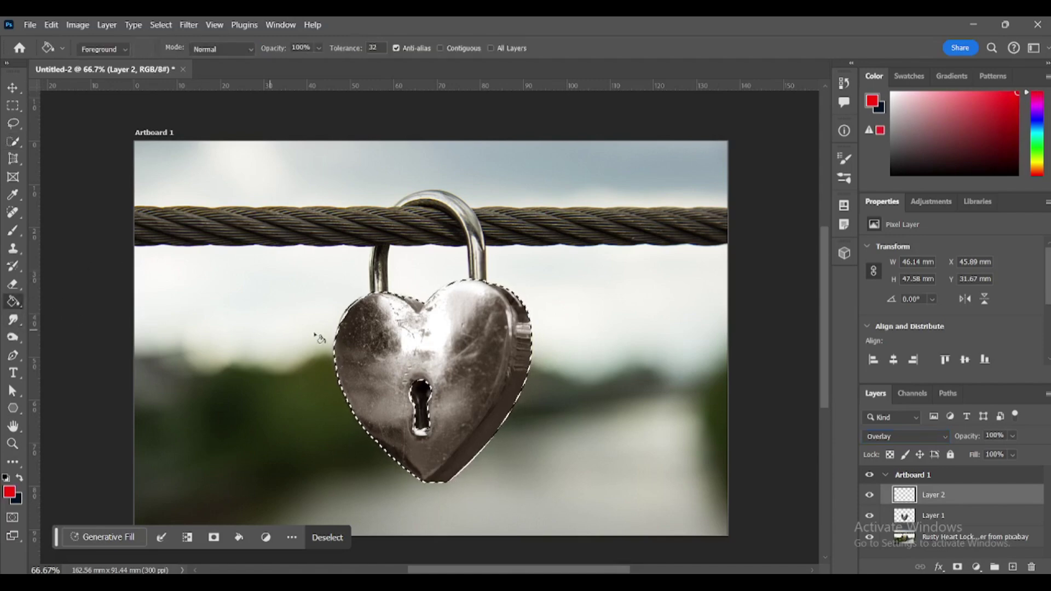
click(437, 336)
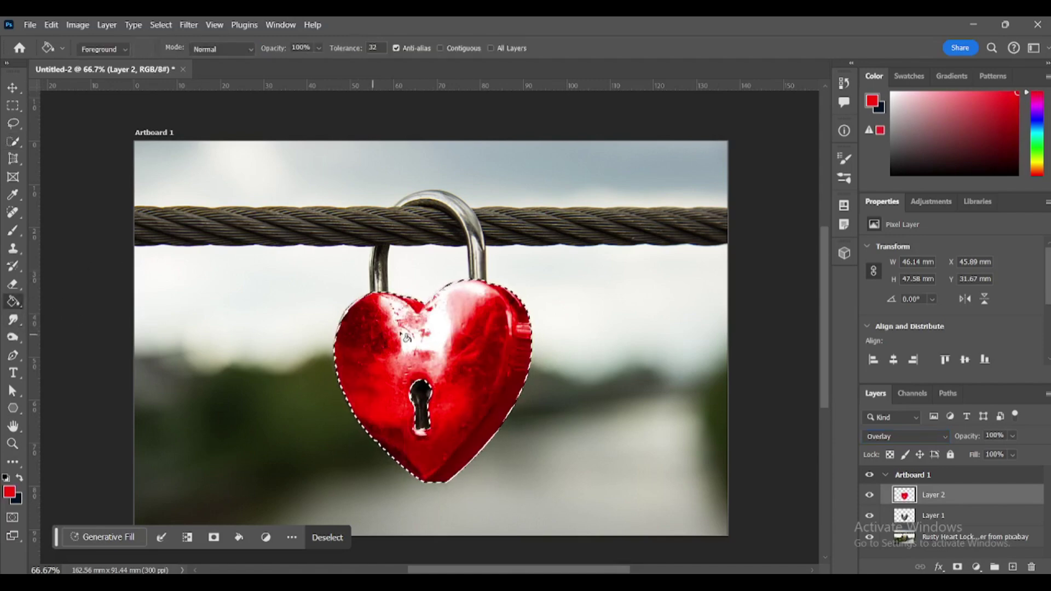
Refill the heart selection with other colours, ending with turquoise, and hide Layer 2.
click(466, 338)
click(440, 353)
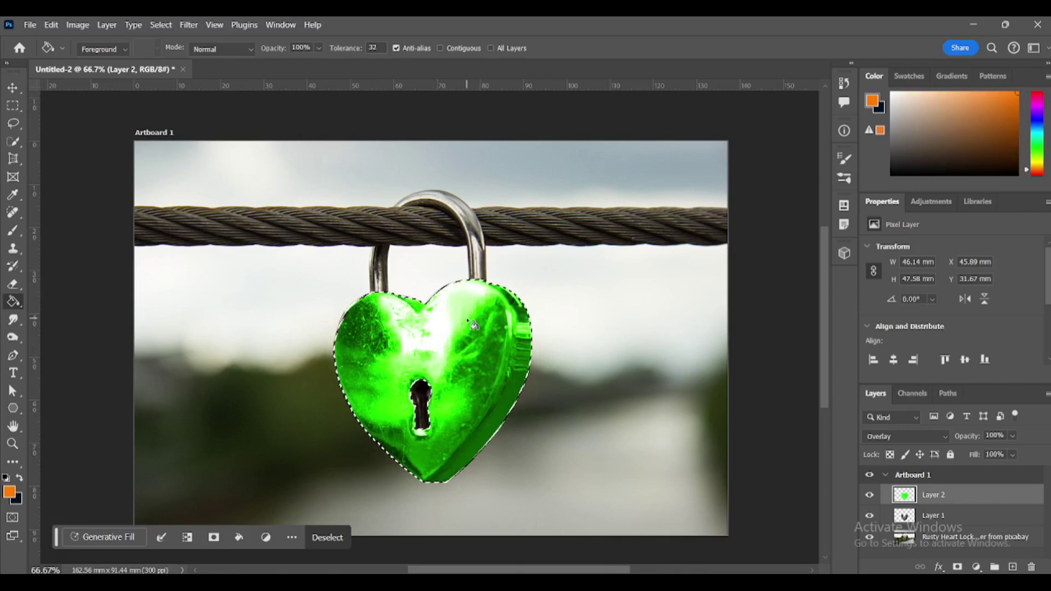
click(469, 323)
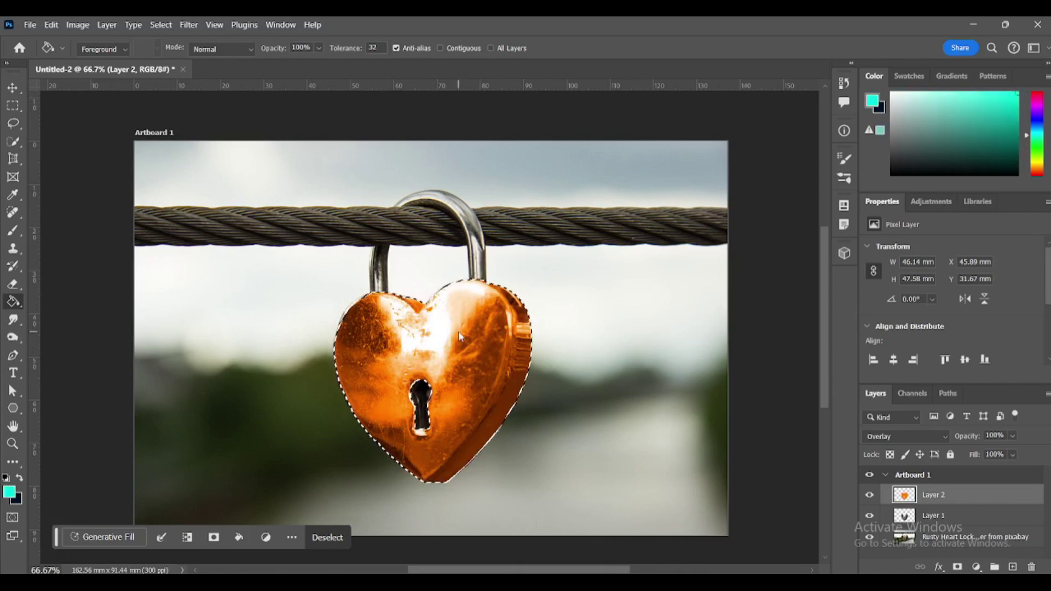
click(470, 327)
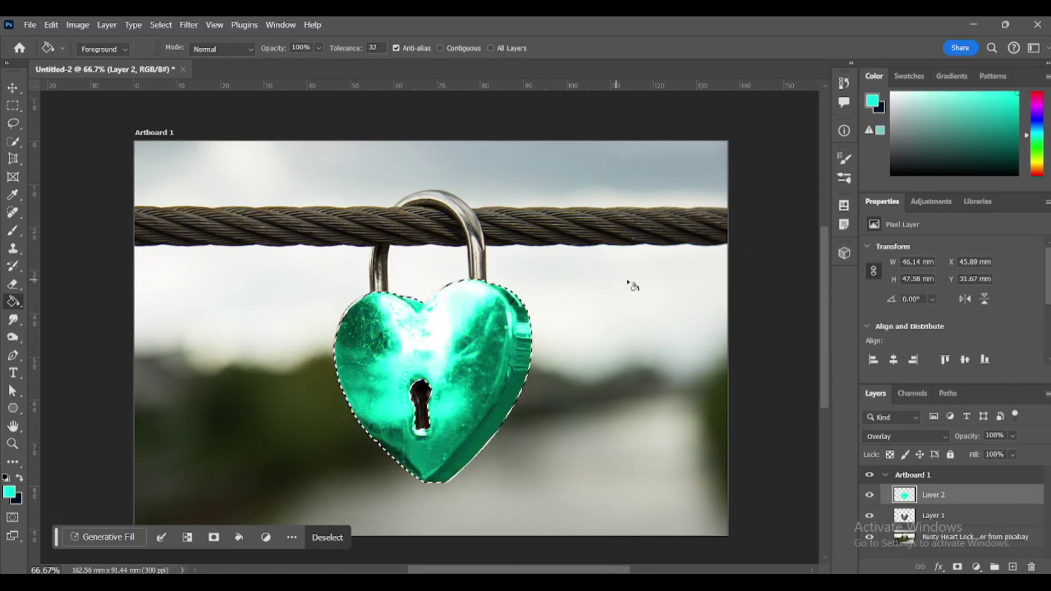
click(869, 495)
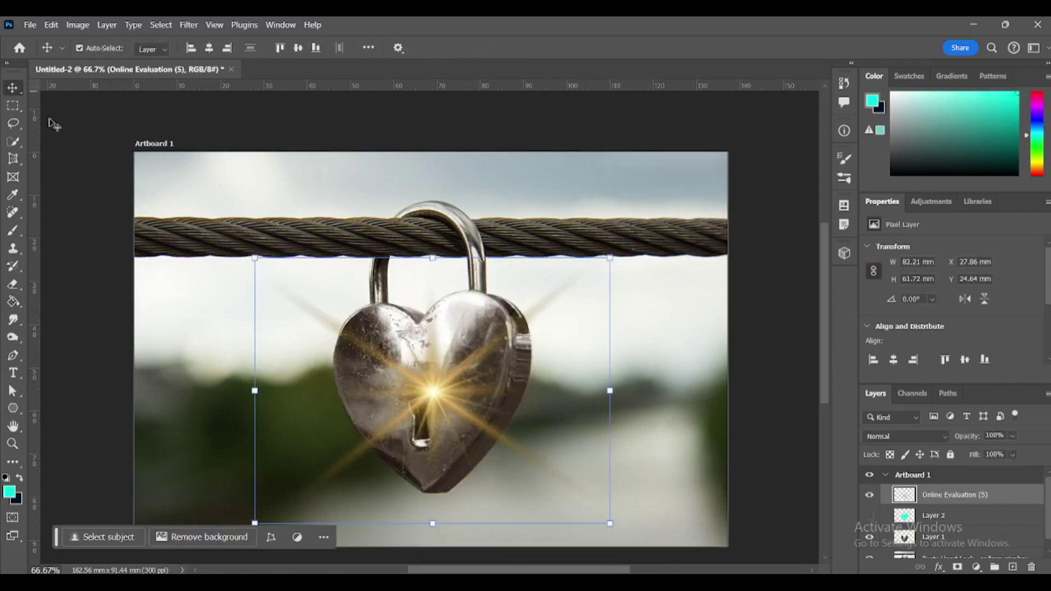
Move the flare onto the heart's upper-right lobe and turn it white with a Black & White adjustment, Yellows at 202%.
drag(417, 403, 457, 338)
click(78, 25)
mouse_move(96, 62)
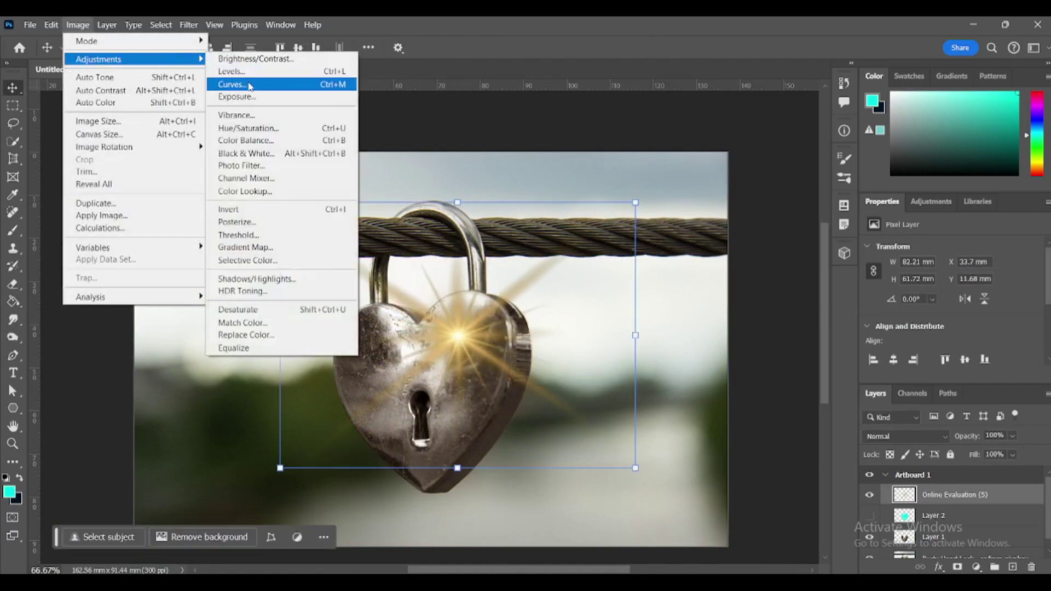
click(246, 153)
click(803, 206)
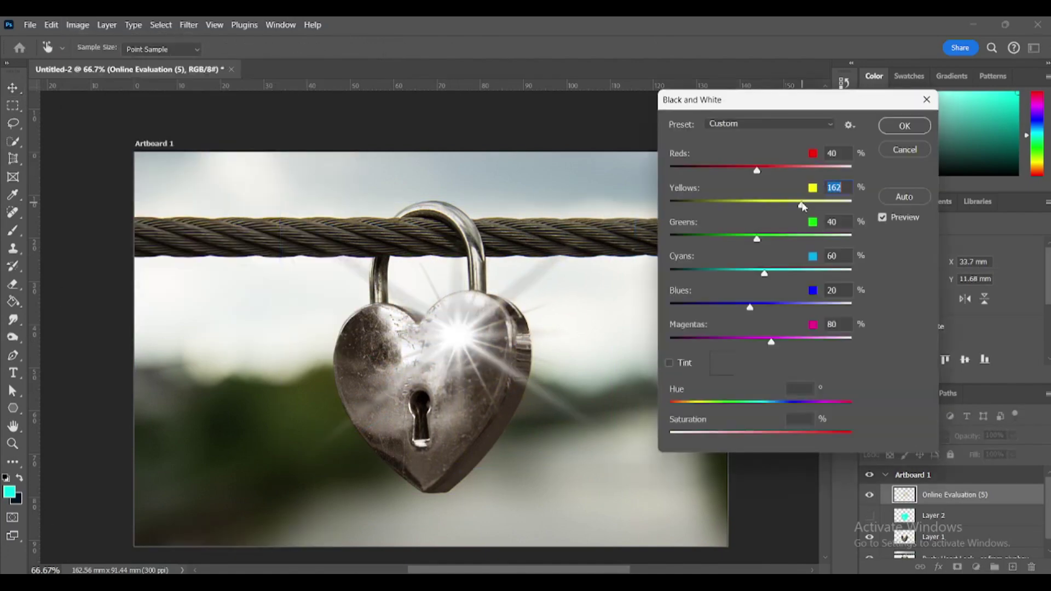
click(817, 206)
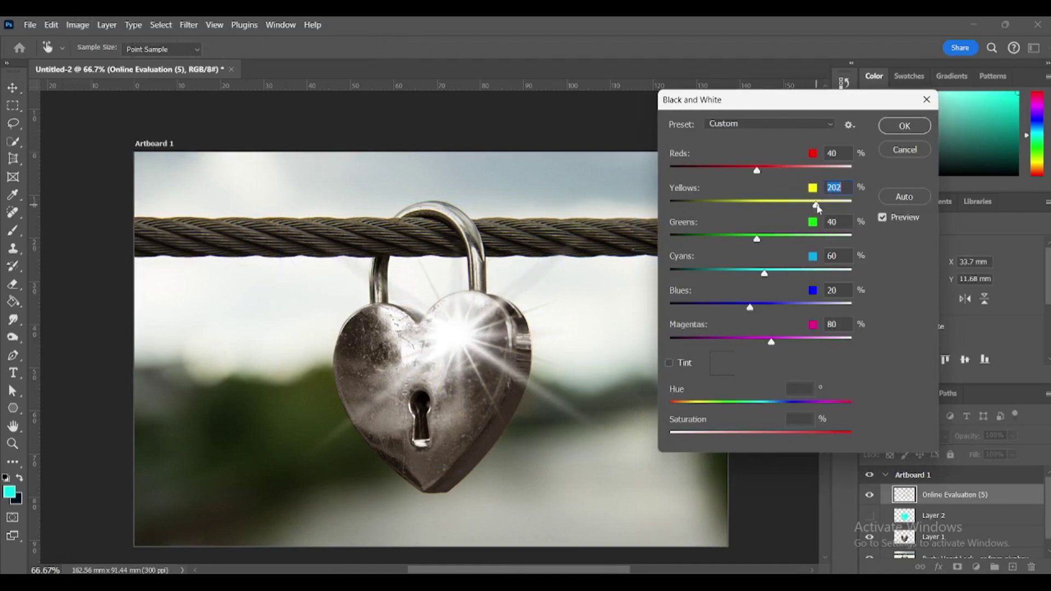
click(901, 125)
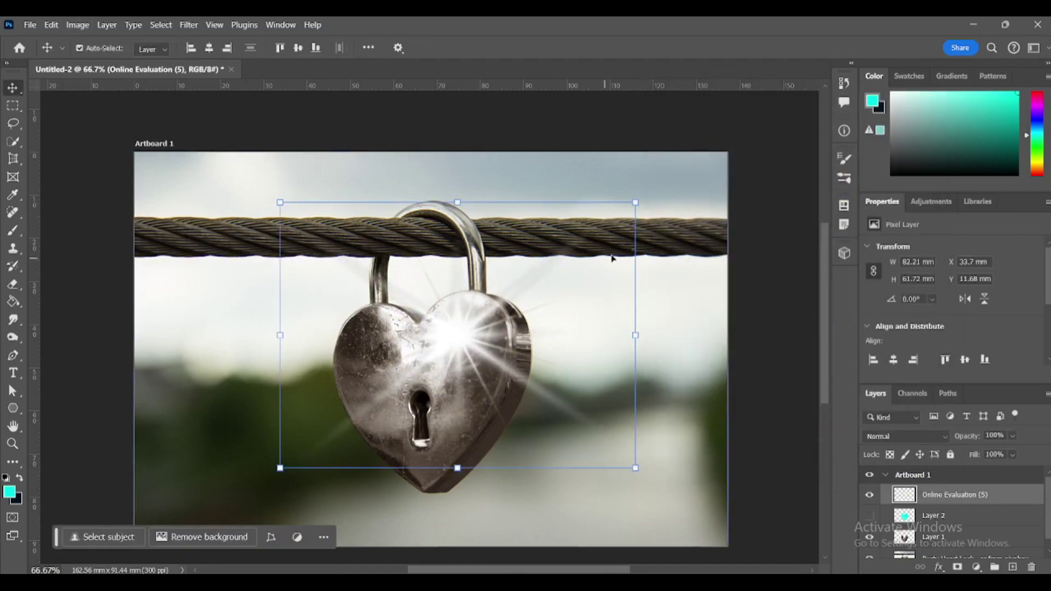
click(762, 215)
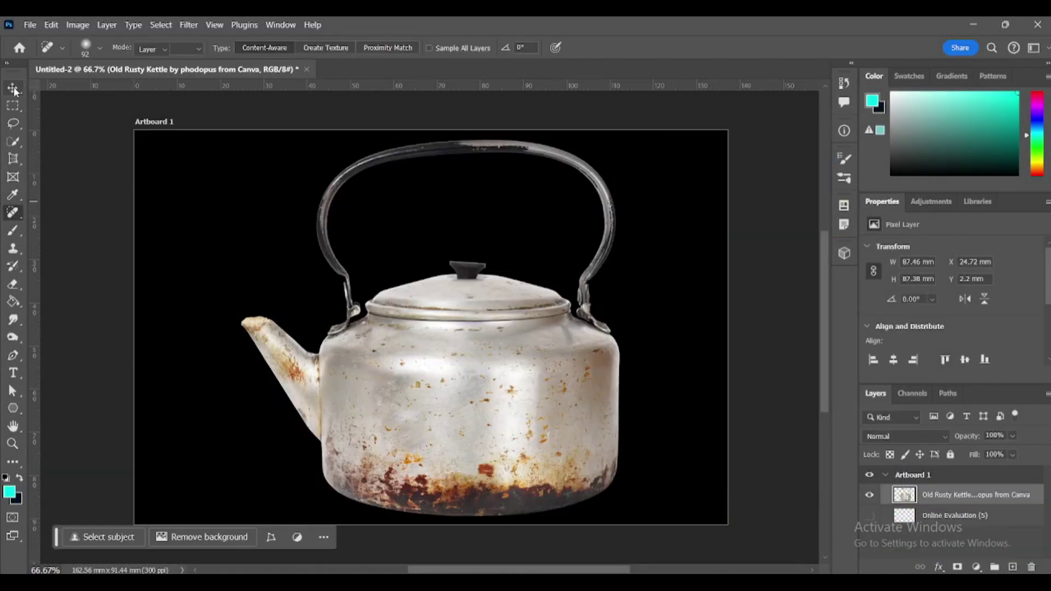
Select the kettle as the subject and subtract its handle and lid knob from the selection with the Lasso tool.
click(13, 87)
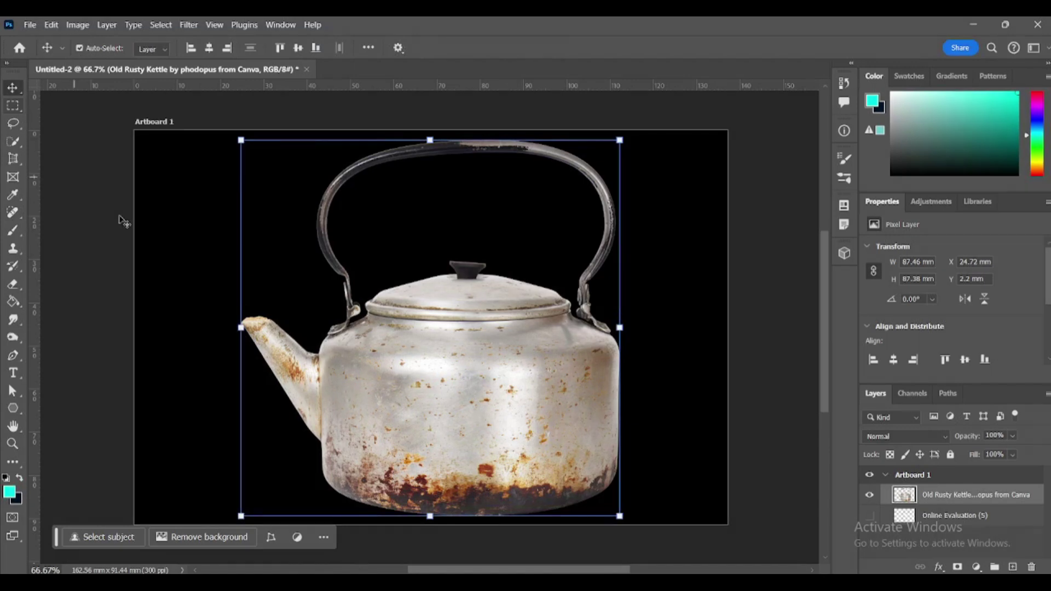
click(128, 538)
key(l)
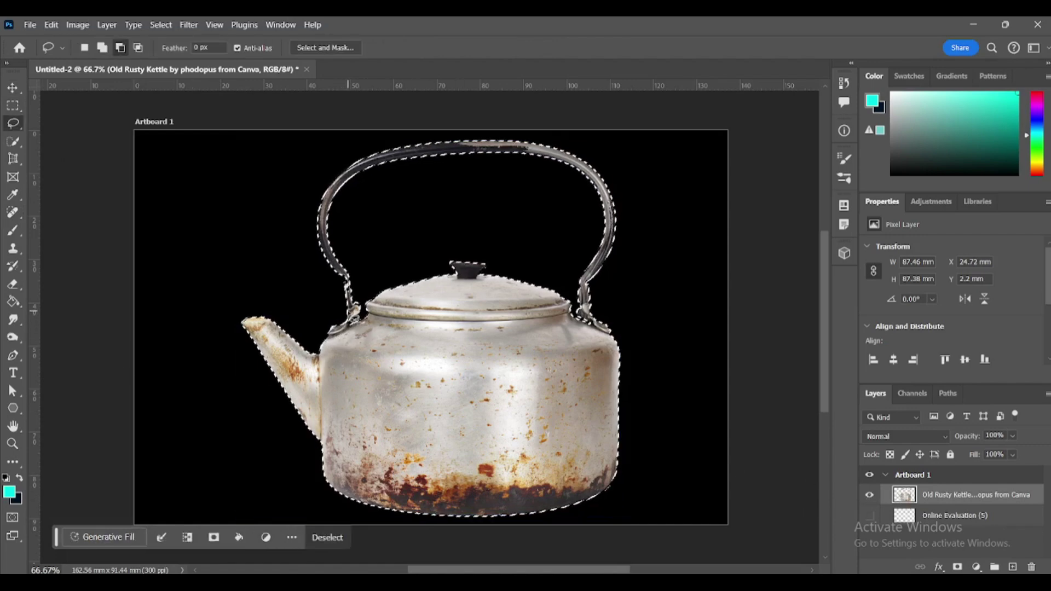
drag(348, 311, 351, 313)
mouse_move(443, 269)
mouse_down()
mouse_move(485, 286)
mouse_move(502, 271)
mouse_move(468, 256)
mouse_move(432, 273)
mouse_up()
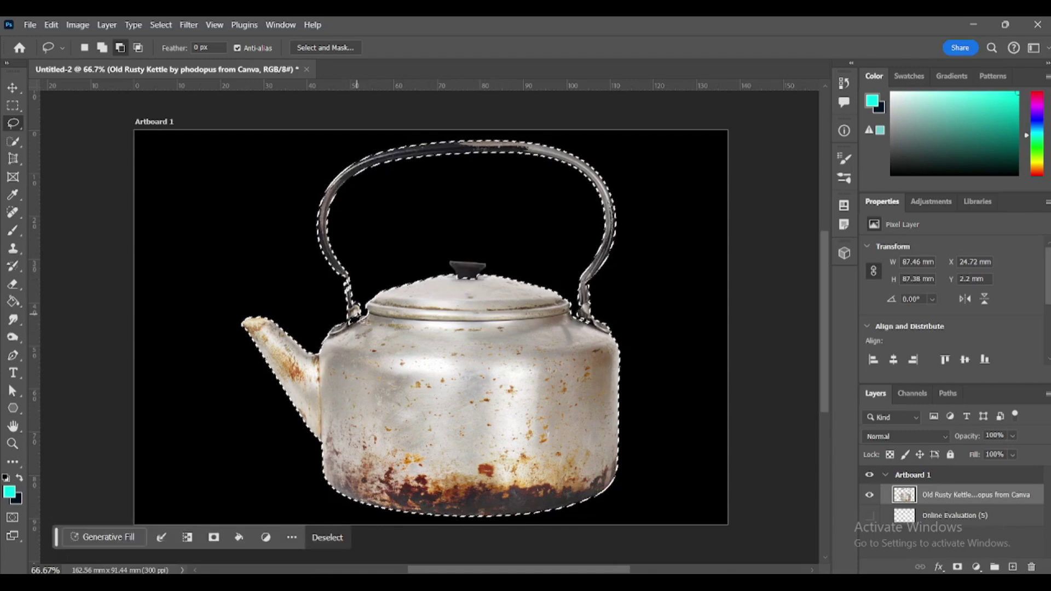
drag(359, 307, 327, 284)
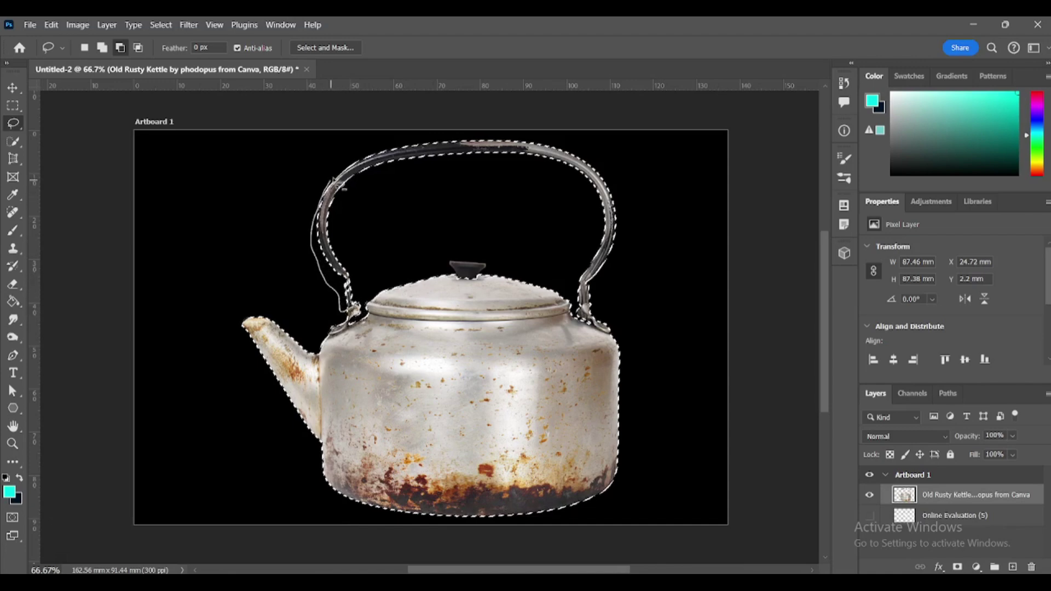
mouse_move(337, 177)
mouse_down()
mouse_move(430, 117)
mouse_move(521, 123)
mouse_move(605, 159)
mouse_move(629, 211)
mouse_move(621, 268)
mouse_move(594, 309)
mouse_move(579, 265)
mouse_move(585, 209)
mouse_move(526, 179)
mouse_move(423, 194)
mouse_move(372, 227)
mouse_move(367, 280)
mouse_up()
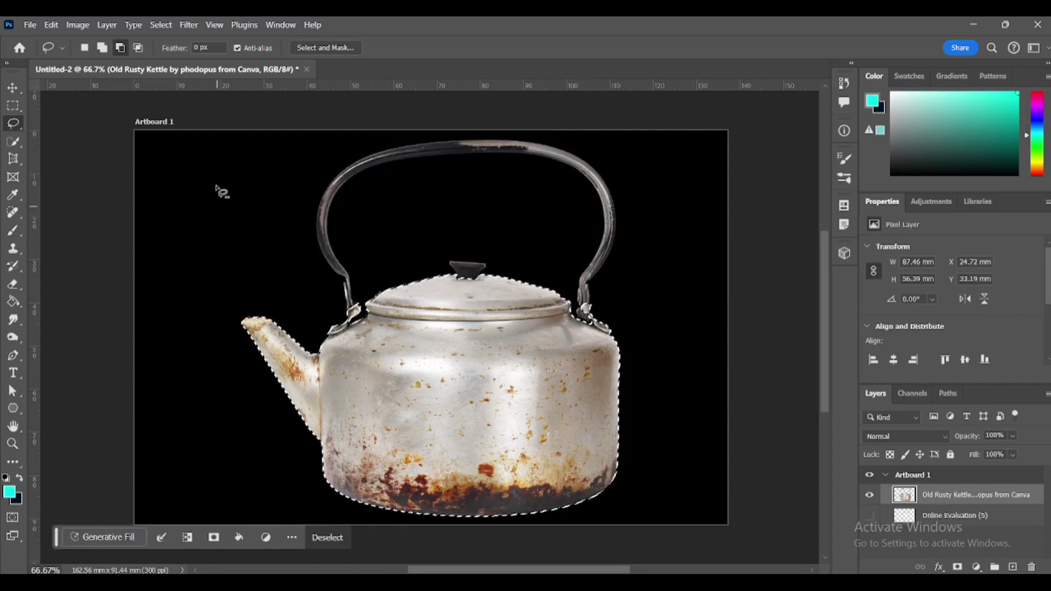
Apply a Black & White adjustment to the selected kettle body with Reds 151%, Yellows 64% and Magentas 183%.
click(77, 25)
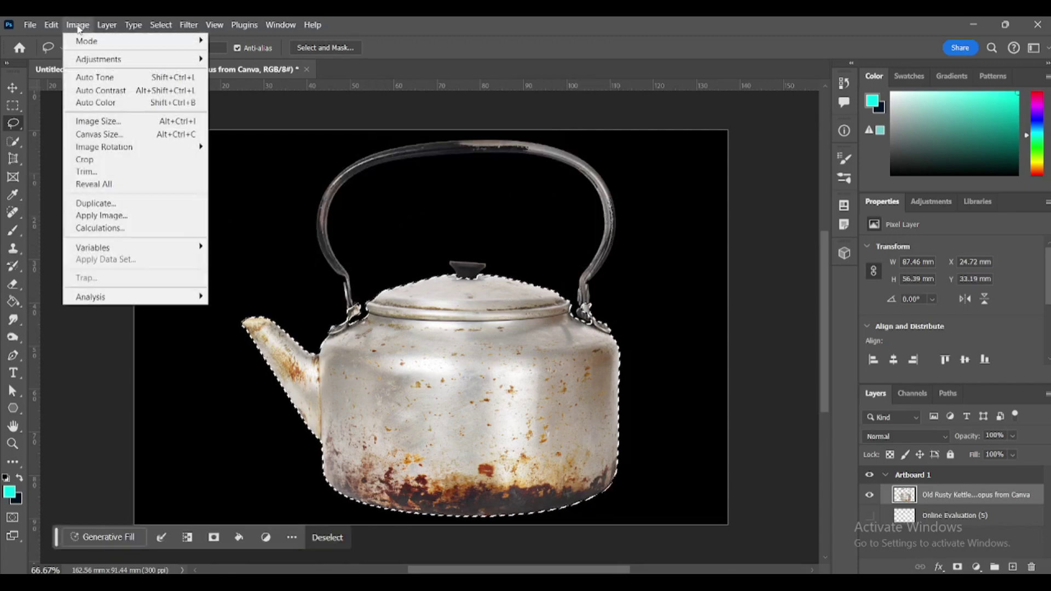
mouse_move(153, 61)
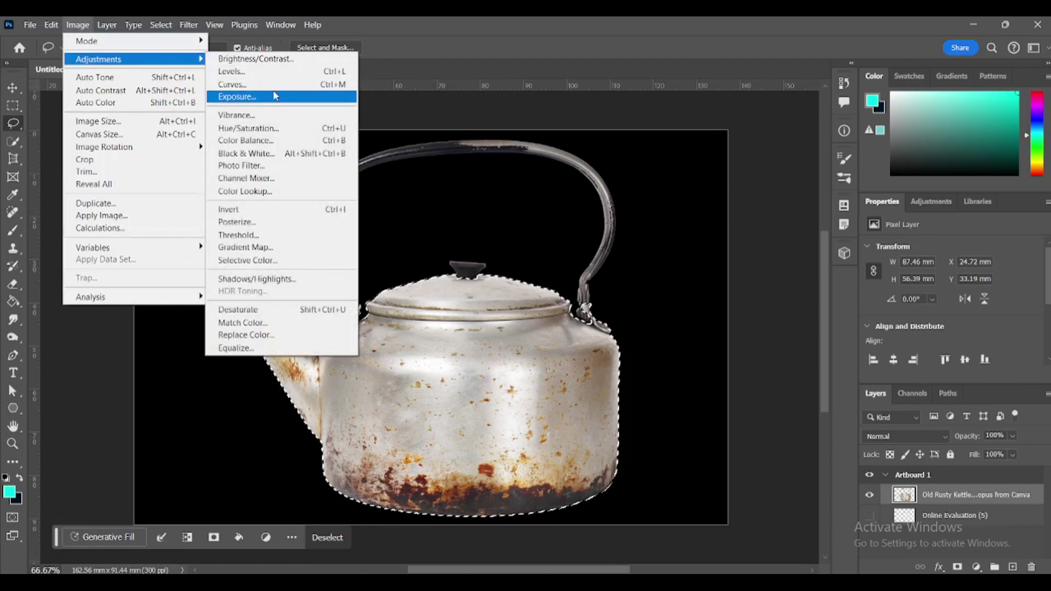
click(272, 155)
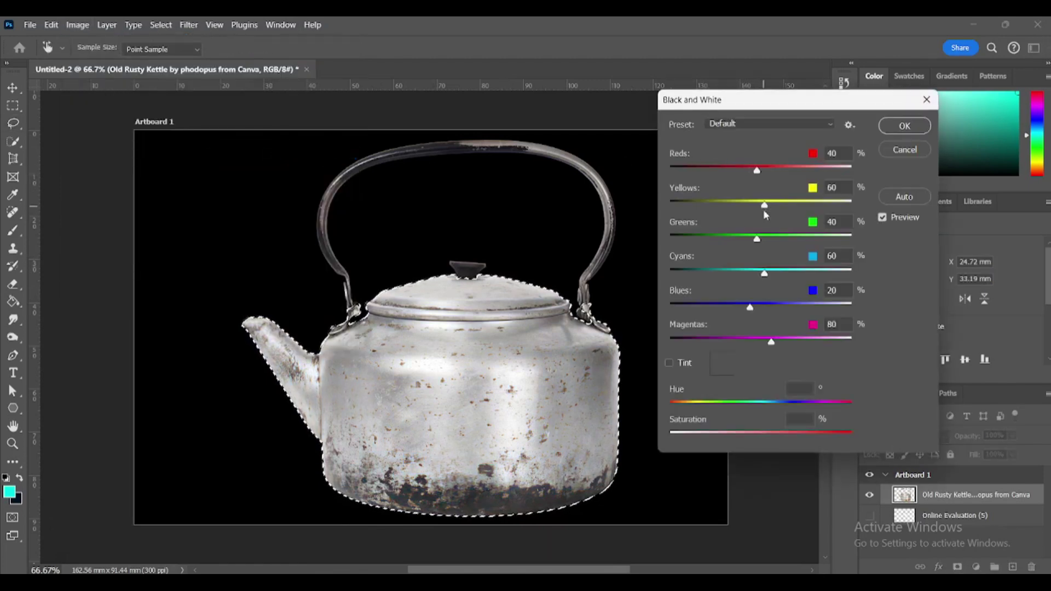
drag(764, 206, 808, 205)
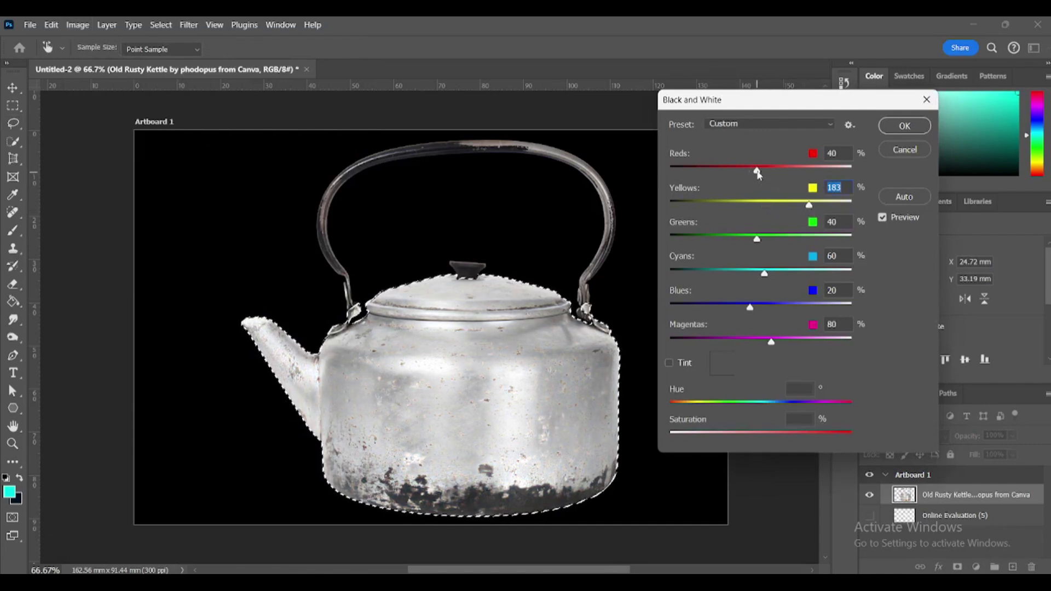
drag(757, 170, 783, 177)
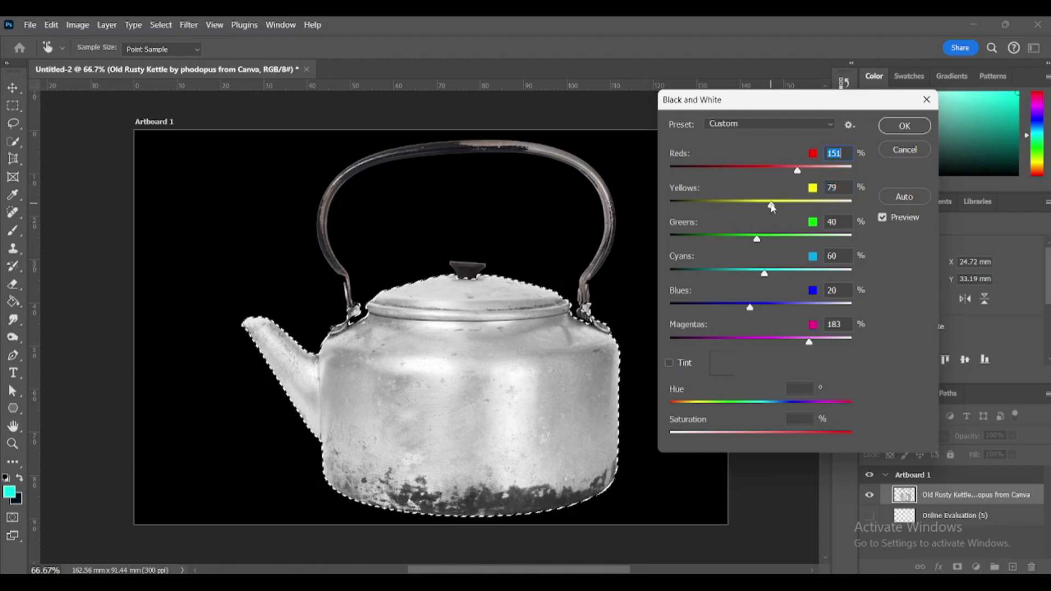
mouse_move(770, 206)
mouse_down()
mouse_move(779, 203)
mouse_move(767, 208)
mouse_up()
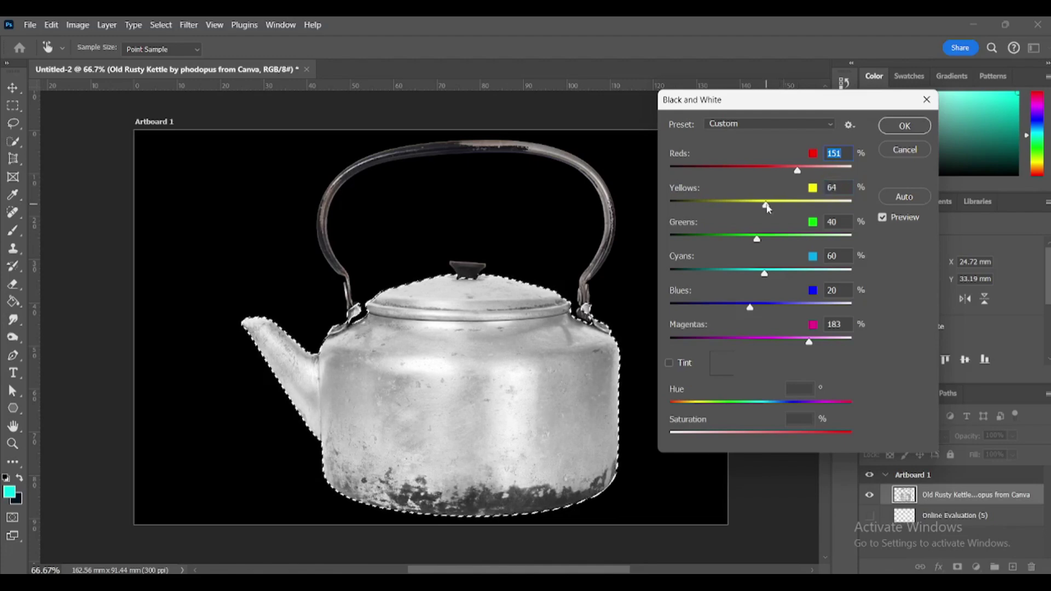
click(903, 127)
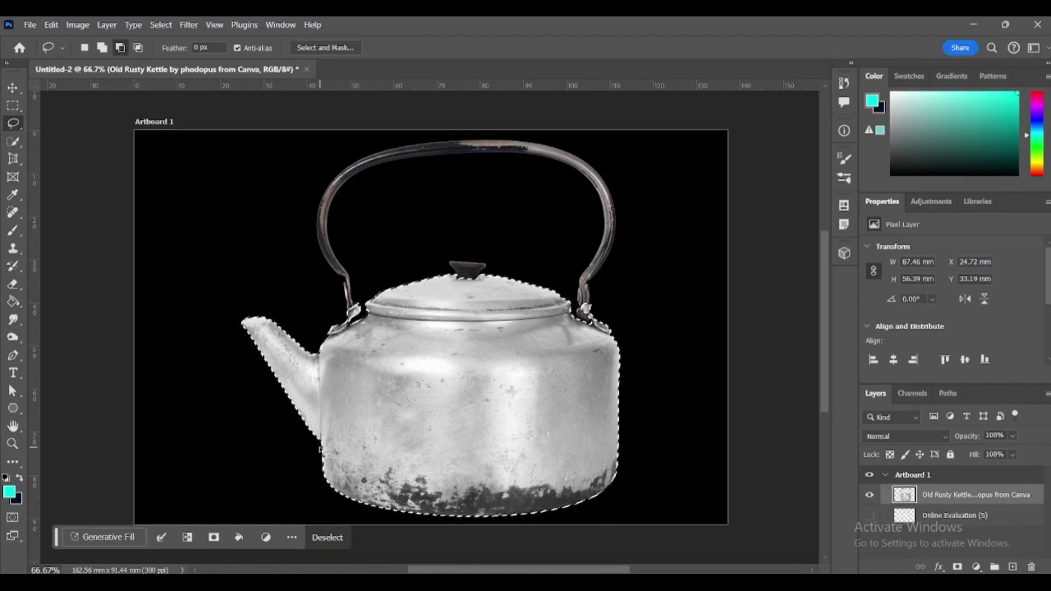
Reduce the selection to the rusty band along the kettle's base by subtracting everything above it with the Lasso tool.
click(326, 436)
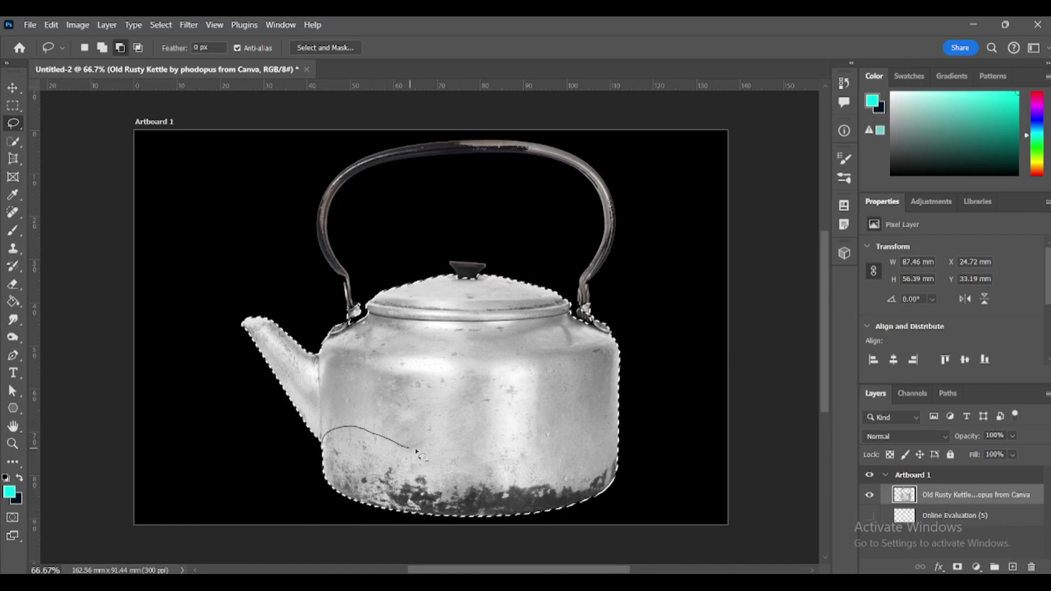
drag(419, 453, 503, 457)
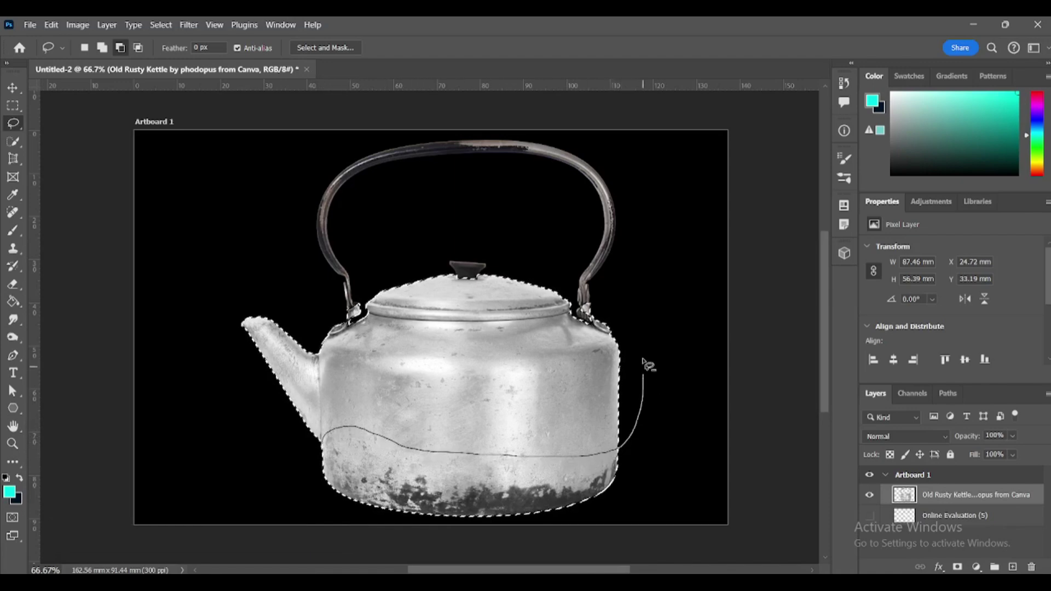
mouse_move(645, 350)
mouse_down()
mouse_move(597, 270)
mouse_move(488, 228)
mouse_move(350, 236)
mouse_move(241, 269)
mouse_move(197, 336)
mouse_move(242, 433)
mouse_move(287, 458)
mouse_up()
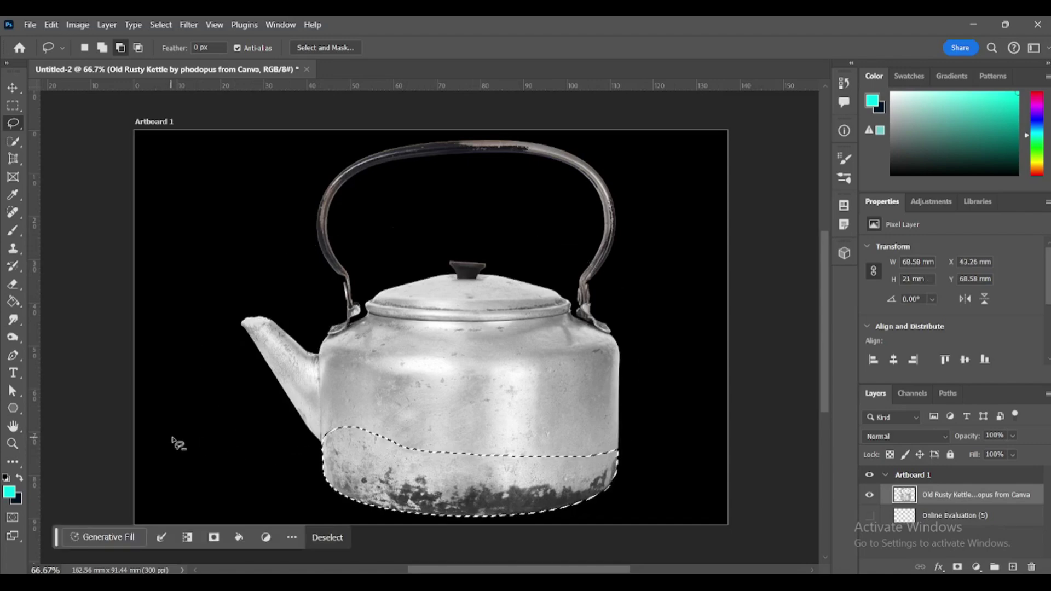
Patch the rusty base band with the clean metal just above it using the Patch tool, and deselect.
click(15, 216)
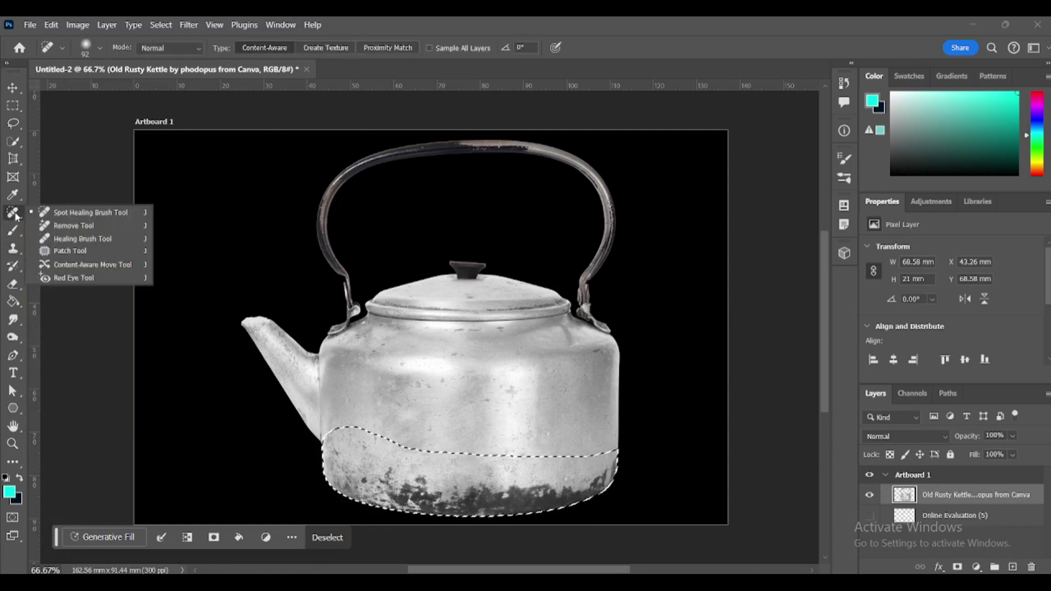
click(86, 252)
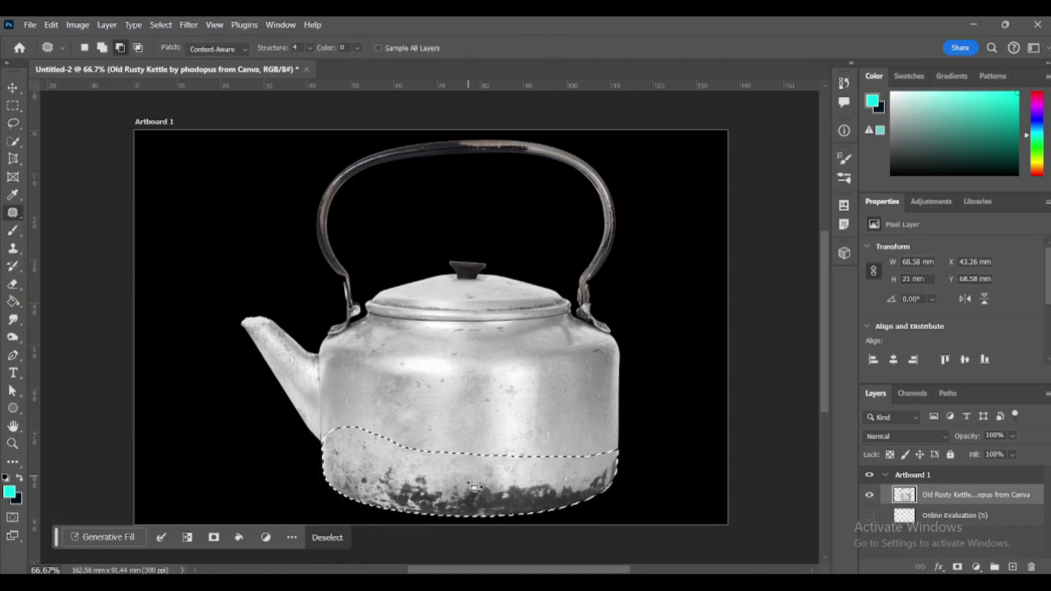
drag(474, 488, 465, 437)
key(ctrl+d)
Load the kettle layer's outline as a selection and remove blemishes on the lid and body with the Spot Healing Brush.
right_click(20, 218)
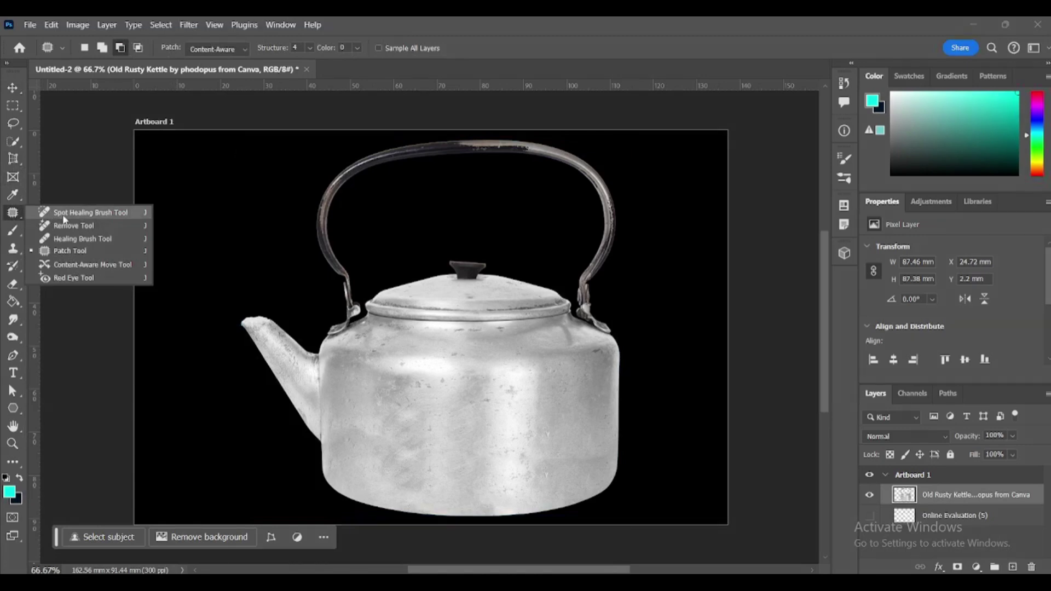
click(87, 213)
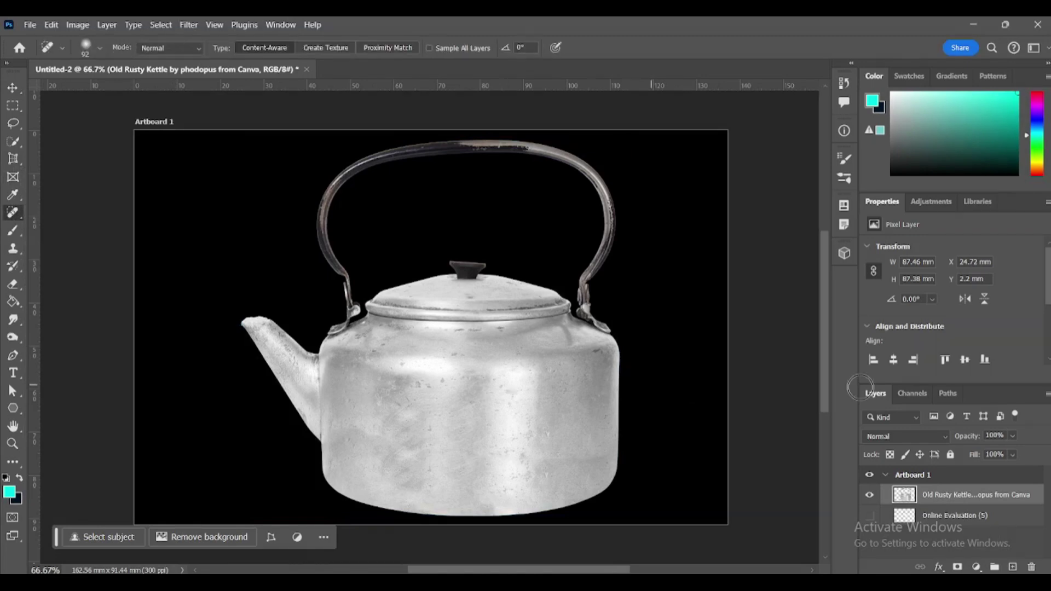
ctrl+click(910, 499)
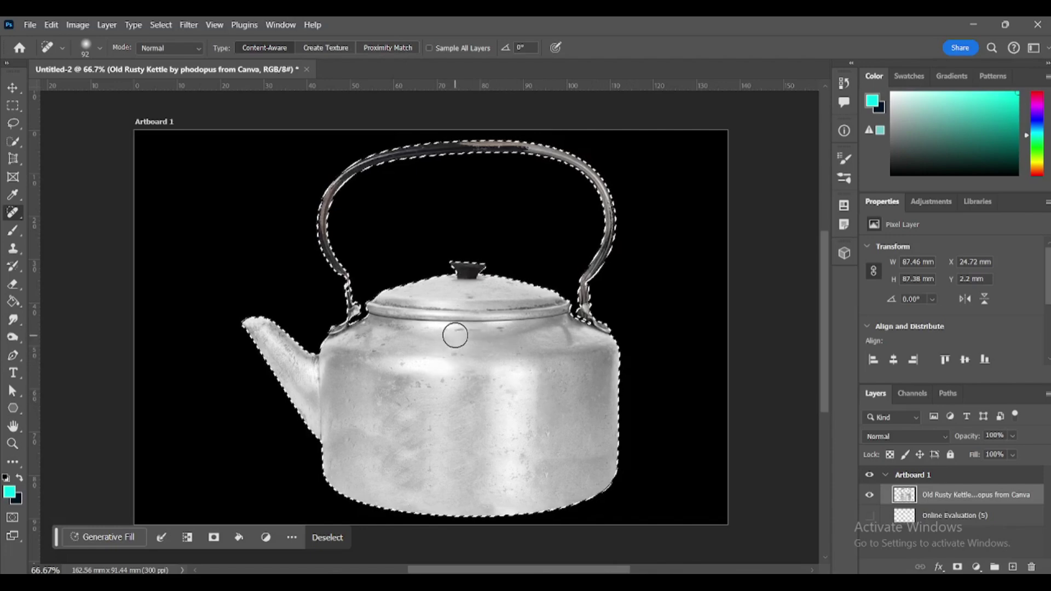
mouse_move(455, 335)
mouse_down()
mouse_move(469, 352)
mouse_move(493, 352)
mouse_move(501, 335)
mouse_up()
mouse_move(544, 301)
mouse_down()
mouse_move(526, 307)
mouse_move(521, 298)
mouse_up()
click(454, 355)
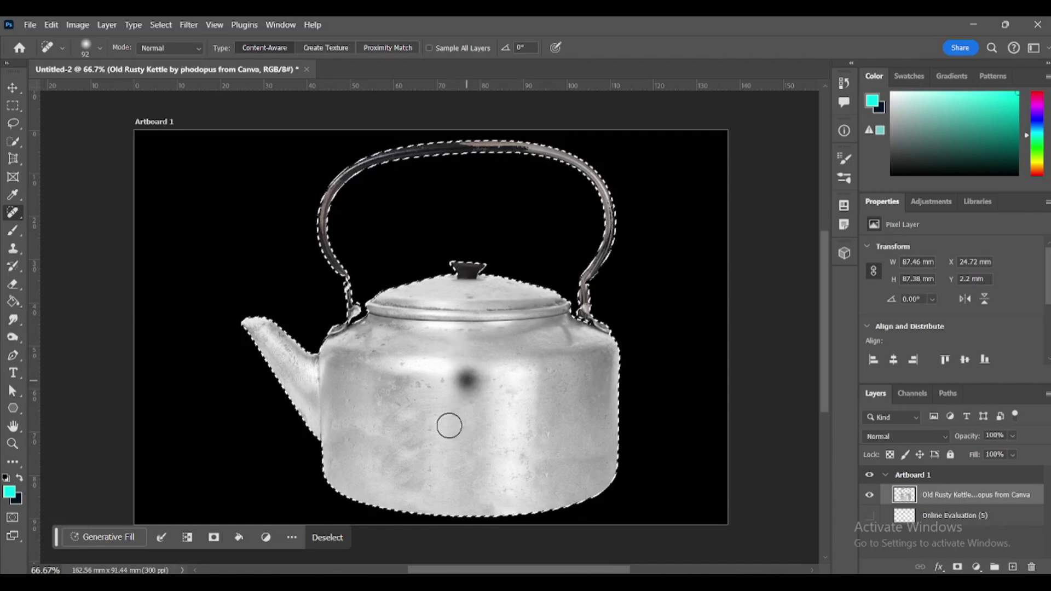
click(419, 386)
click(380, 349)
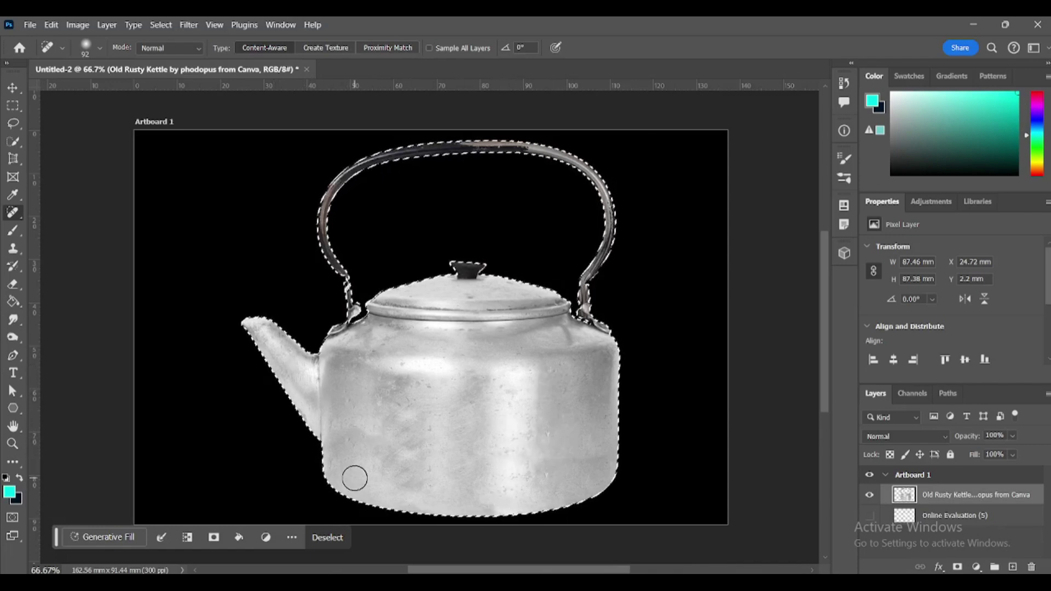
click(579, 456)
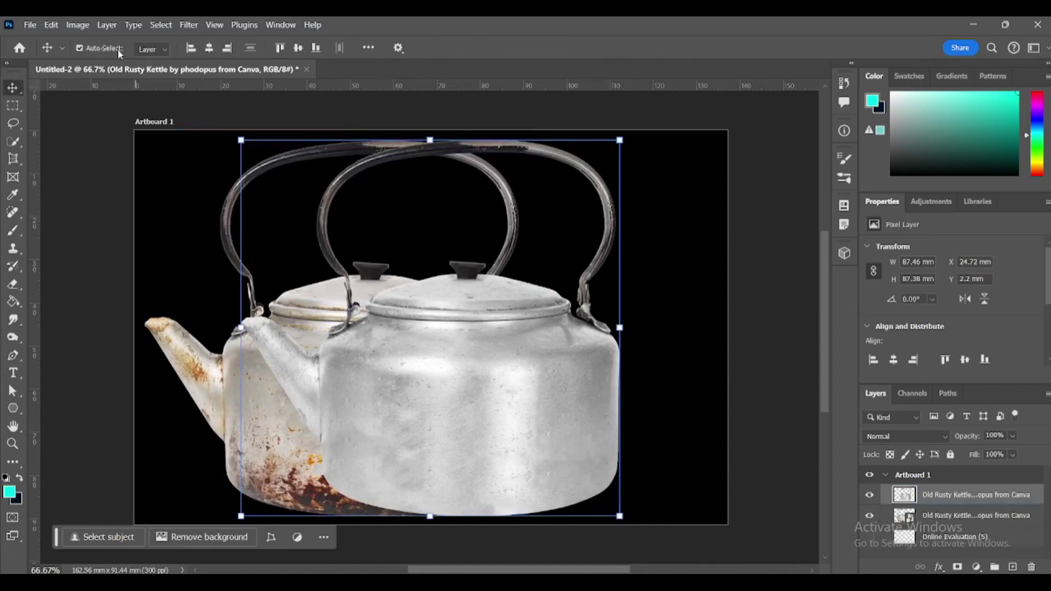
Warm the cleaned kettle body with Color Balance midtones, shifted toward red and -19 toward yellow, and hide the original kettle layer.
click(78, 25)
mouse_move(104, 61)
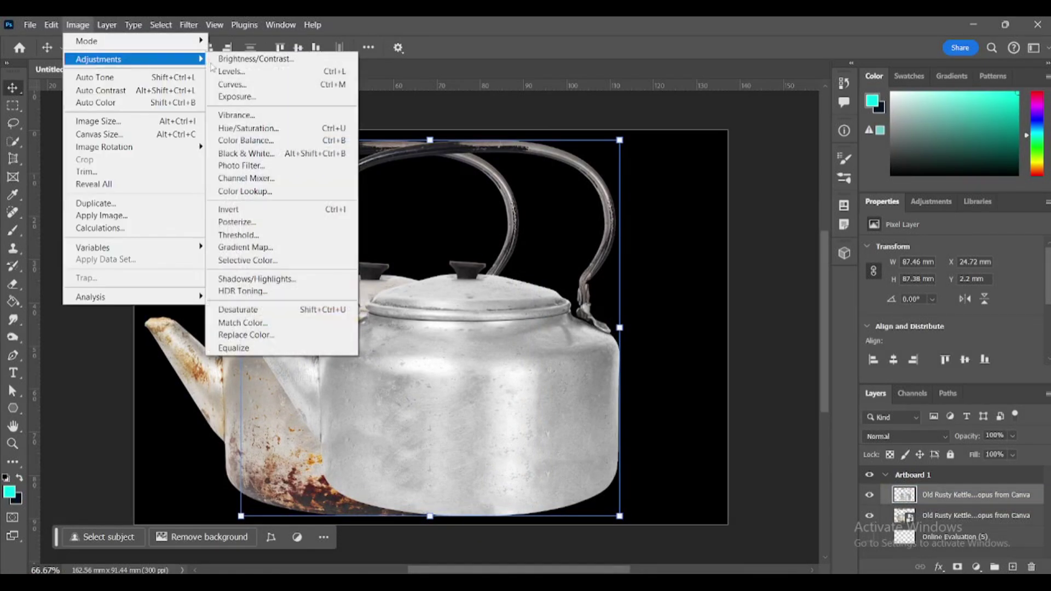
click(278, 142)
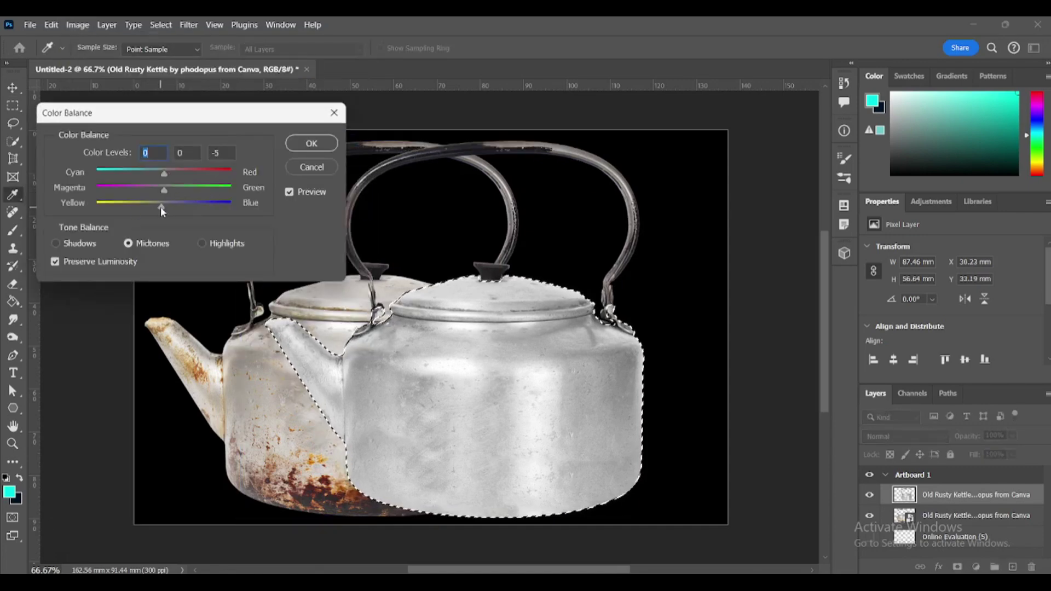
drag(163, 206, 182, 172)
drag(159, 206, 152, 208)
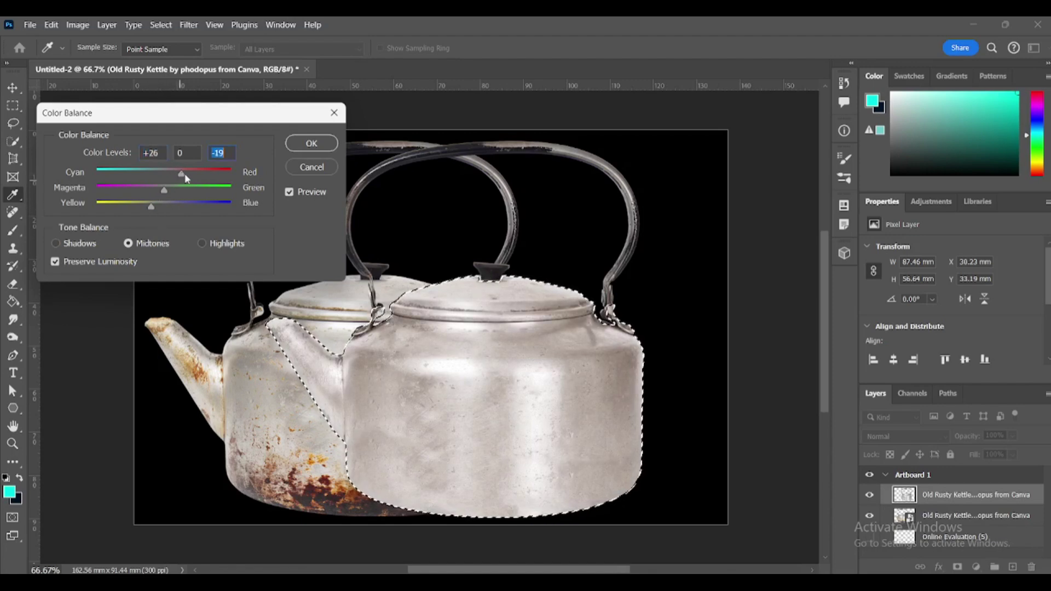
drag(184, 173, 177, 174)
click(311, 144)
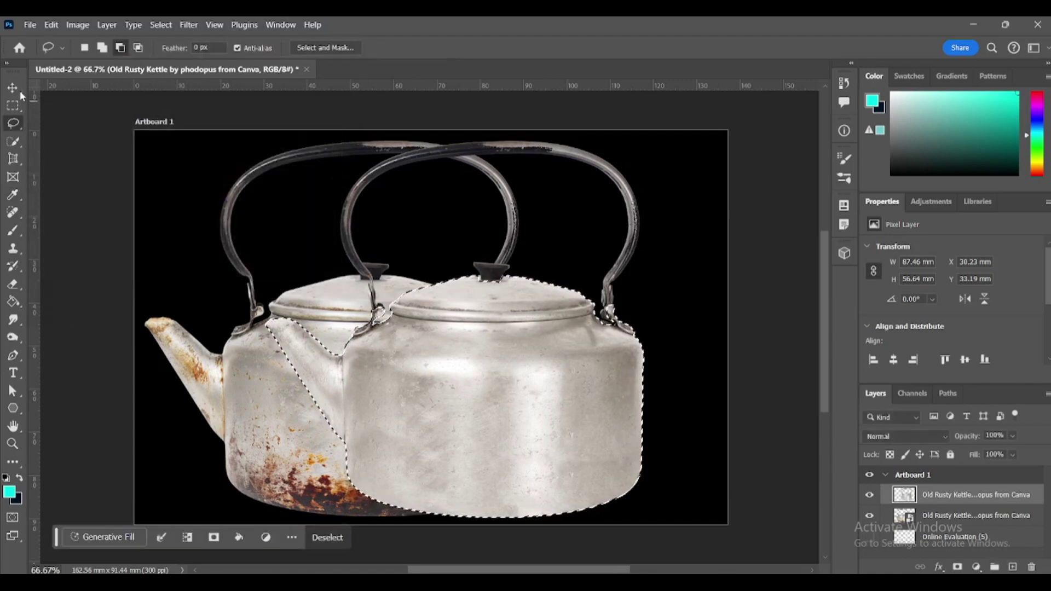
click(870, 516)
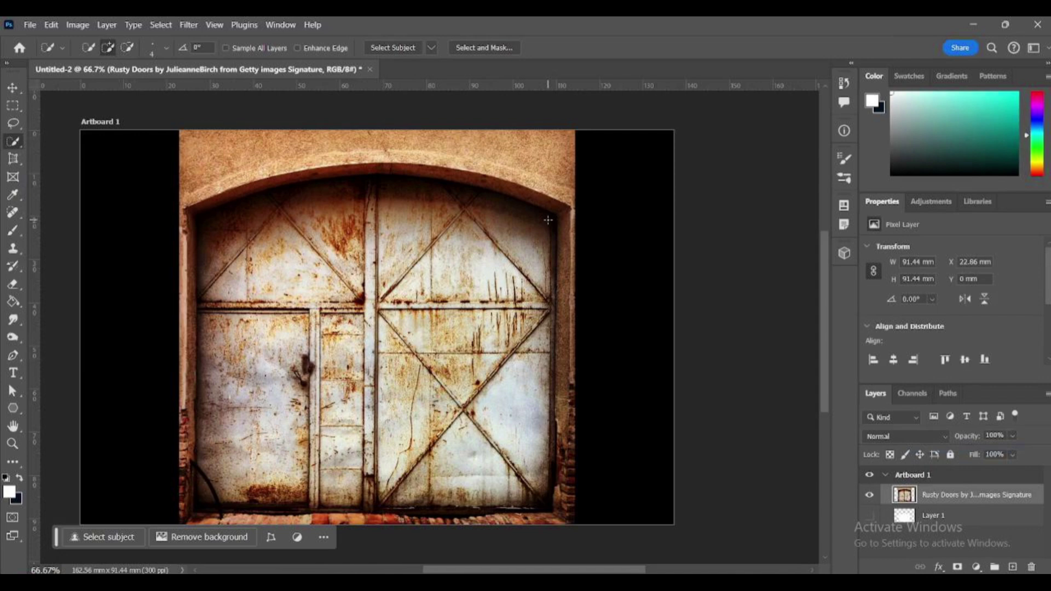
Select the rusty doors with the Quick Selection tool and subtract the arch, side frames and brick sill from the selection.
mouse_move(548, 220)
mouse_down()
mouse_move(387, 194)
mouse_move(231, 229)
mouse_move(204, 346)
mouse_move(218, 384)
mouse_move(206, 418)
mouse_move(216, 471)
mouse_up()
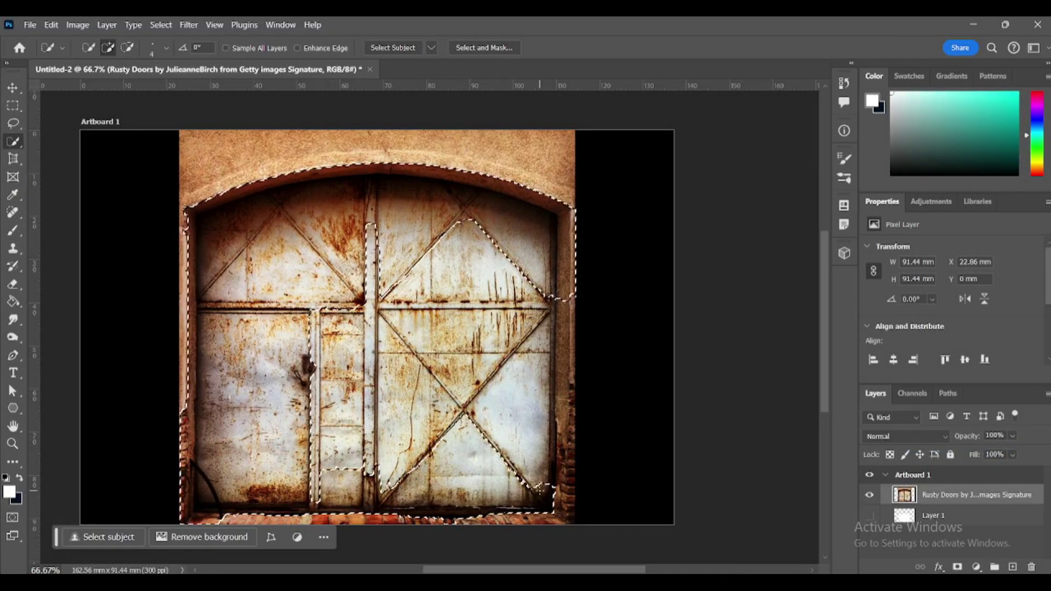
mouse_move(539, 491)
mouse_down()
mouse_move(544, 378)
mouse_move(534, 307)
mouse_move(291, 310)
mouse_move(342, 350)
mouse_move(345, 416)
mouse_move(295, 300)
mouse_up()
click(127, 48)
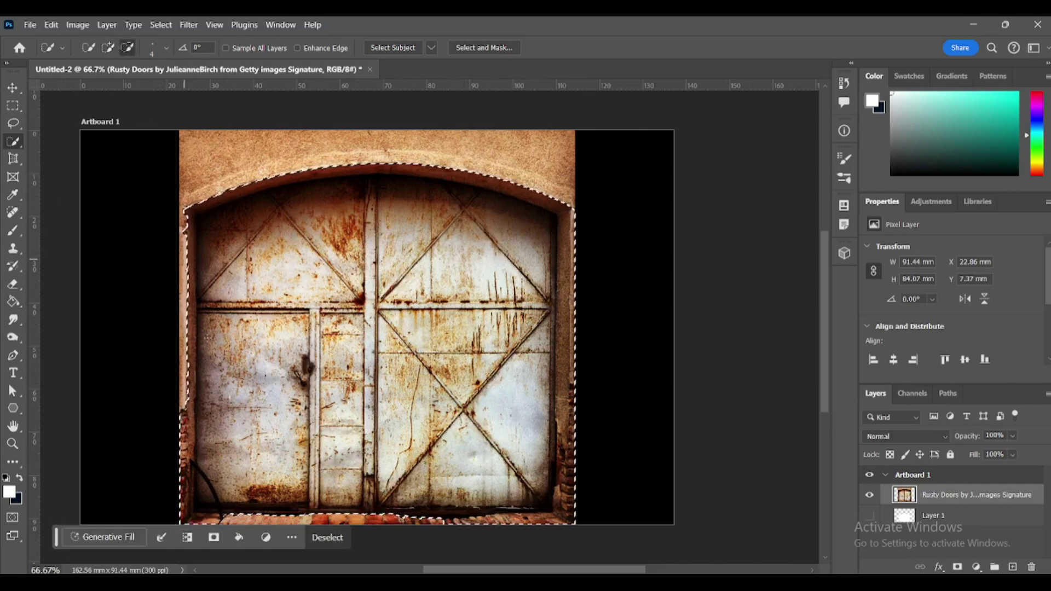
drag(191, 207, 190, 251)
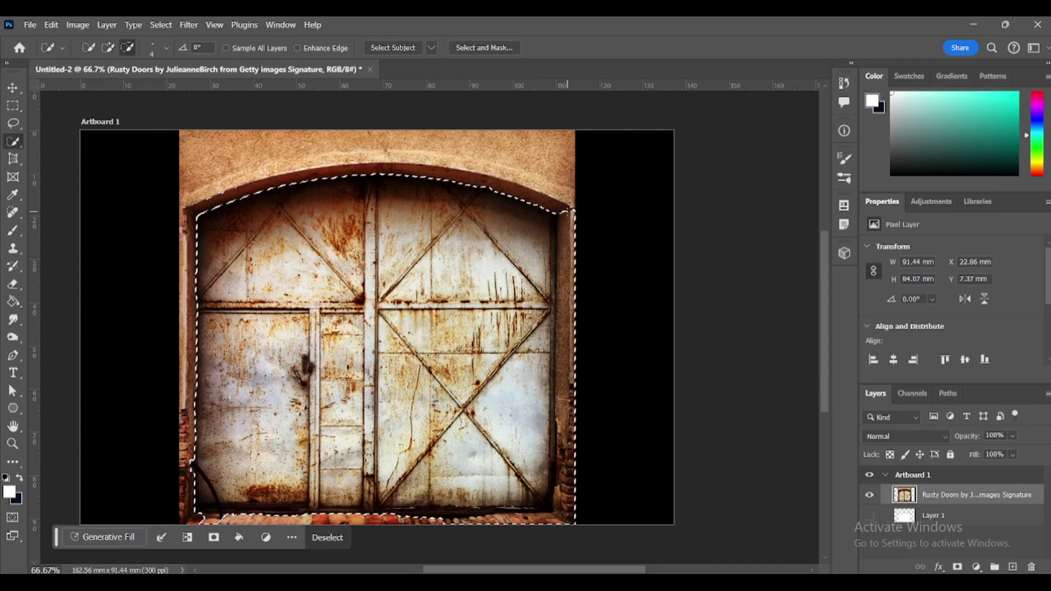
mouse_move(566, 210)
mouse_down()
mouse_move(569, 530)
mouse_move(314, 520)
mouse_up()
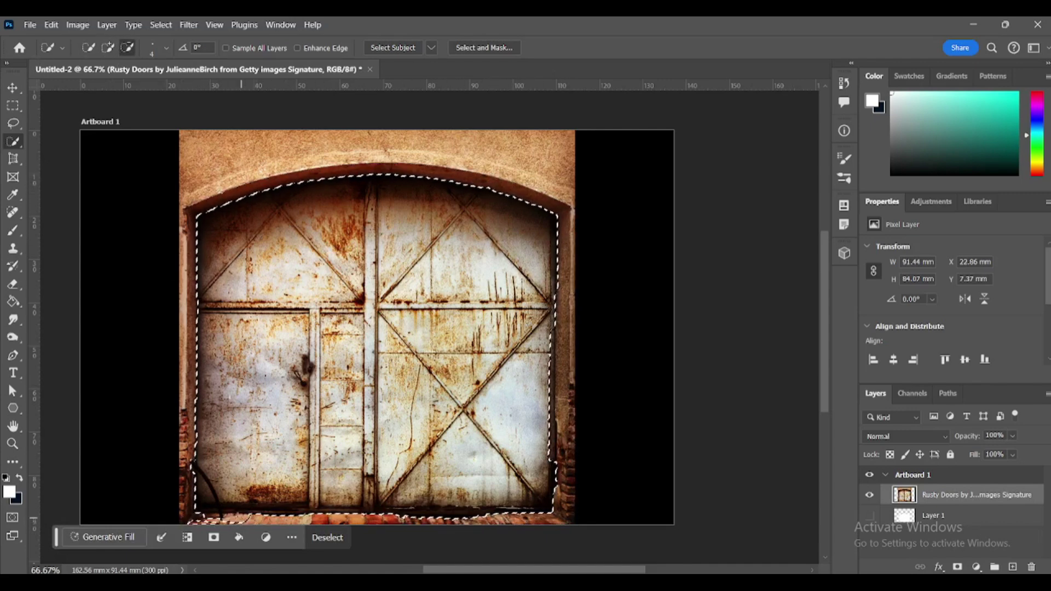
drag(172, 523, 219, 514)
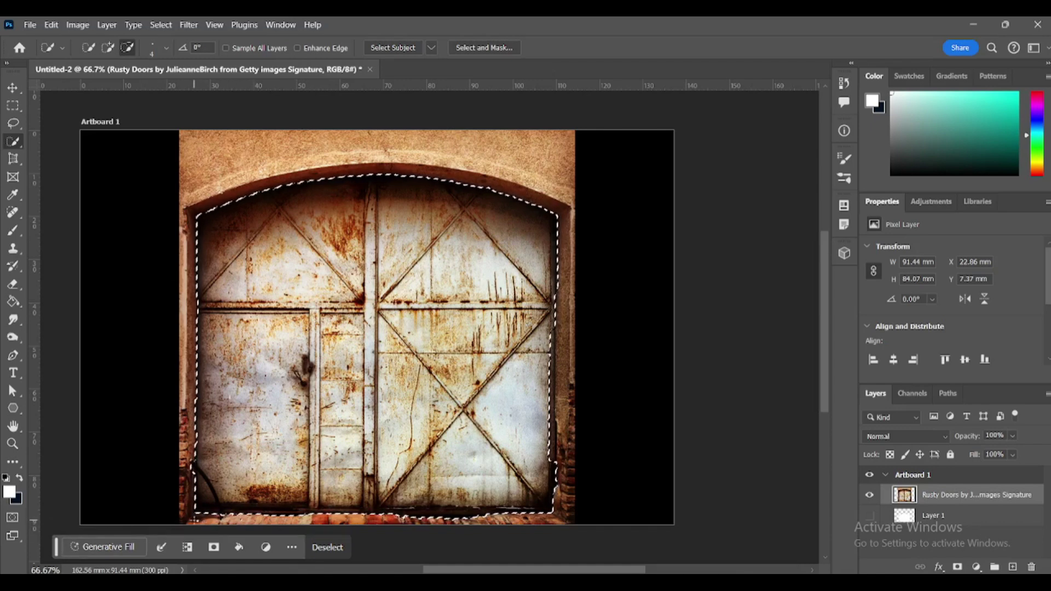
Straighten the selection along the doors' lower right edge by adding the missing strip with the Polygonal Lasso tool.
key(l)
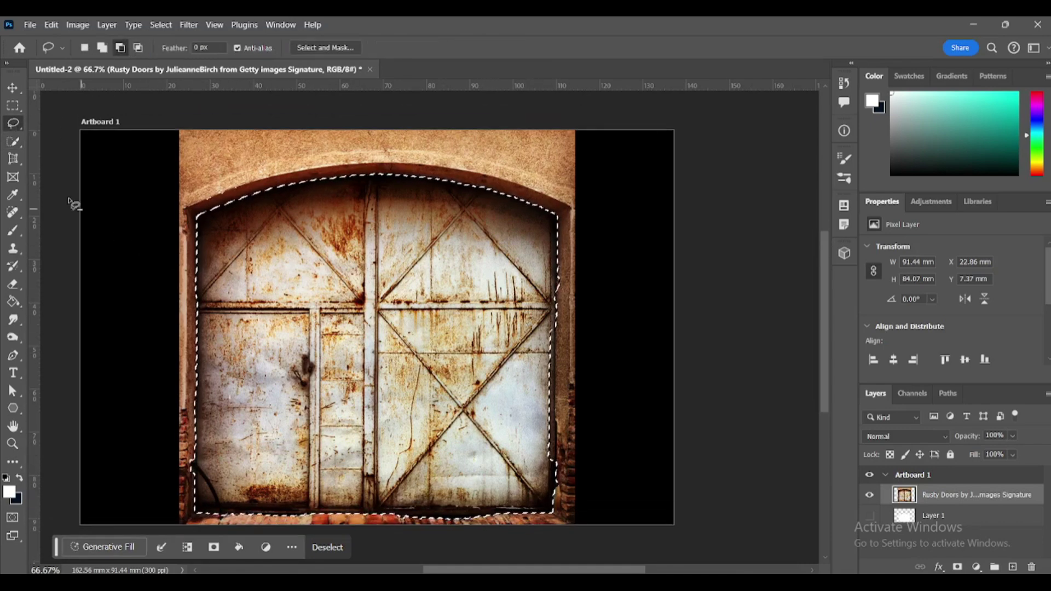
right_click(13, 123)
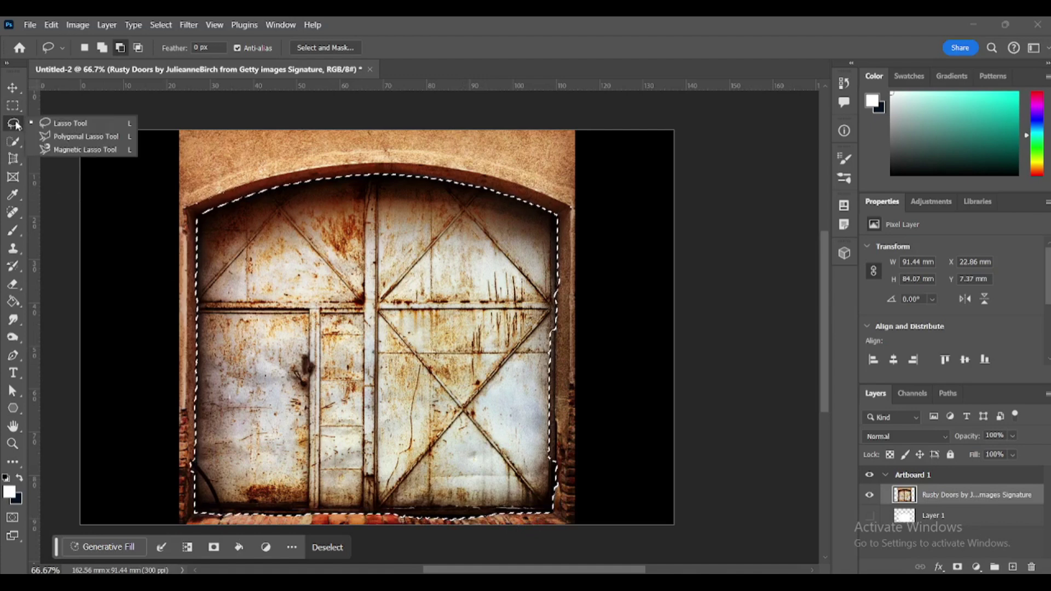
click(40, 134)
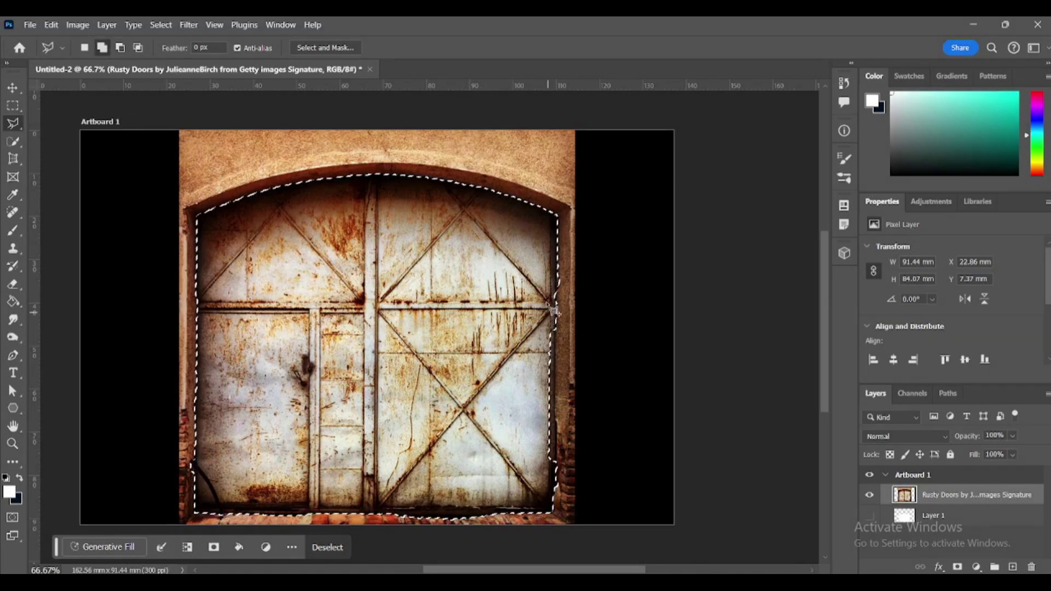
click(560, 295)
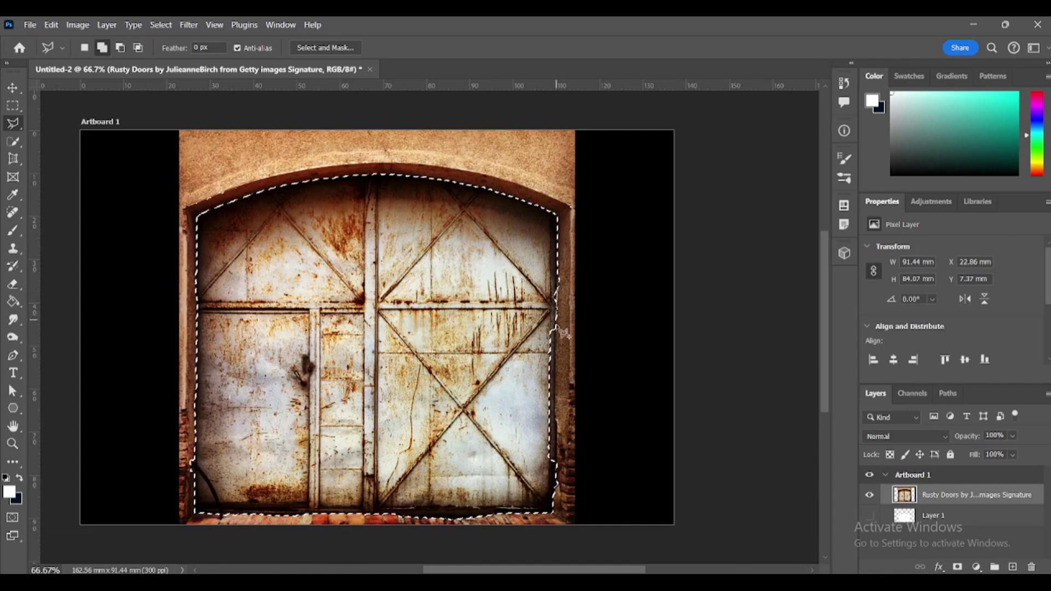
click(556, 469)
click(512, 278)
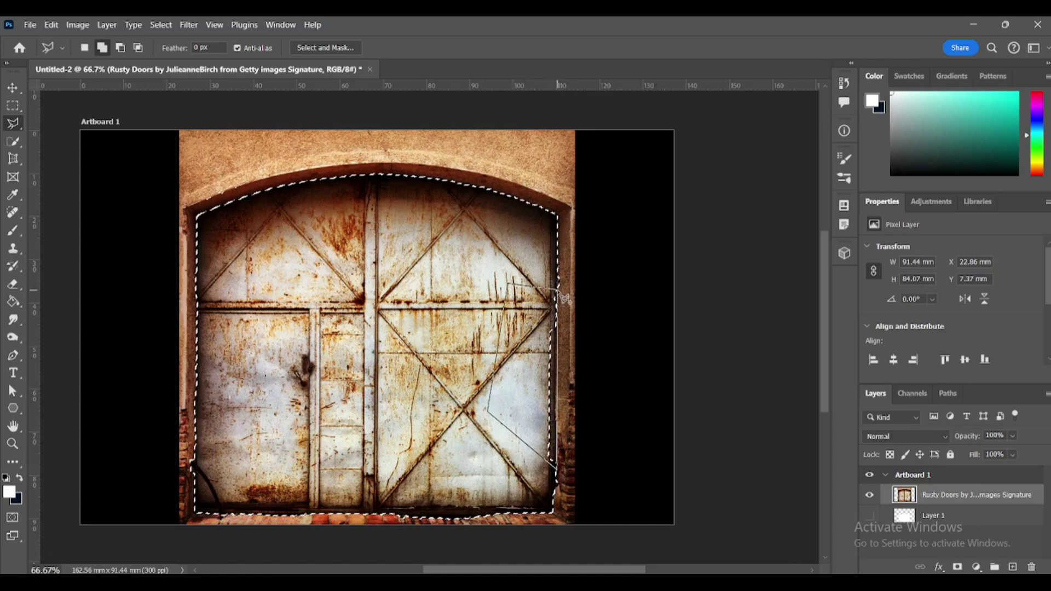
click(562, 296)
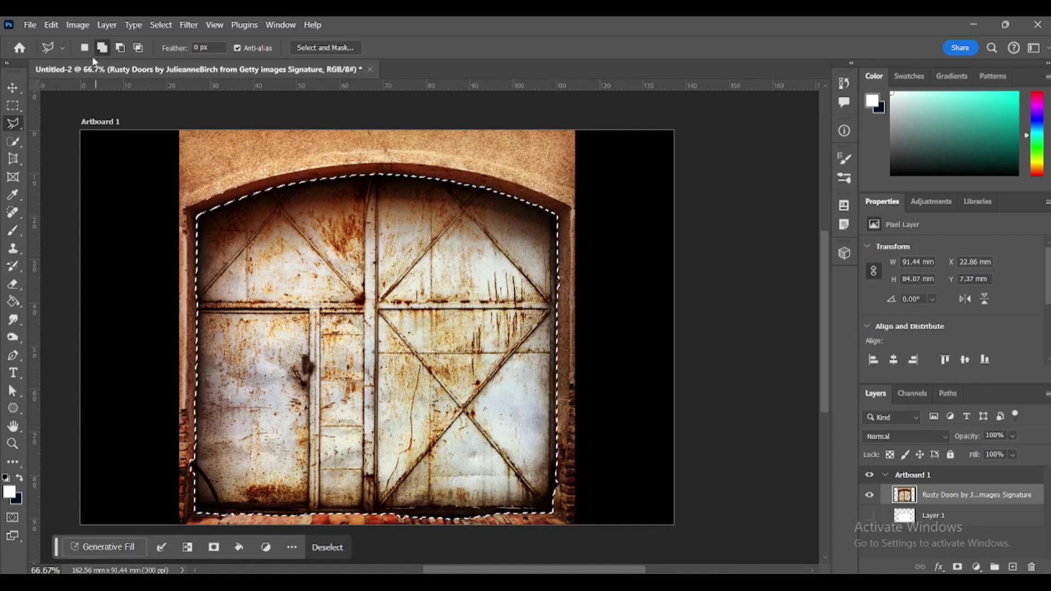
Trim the excess selection at the doors' right edge and lower left edge with the Polygonal Lasso in subtract mode.
click(120, 48)
alt+click(559, 259)
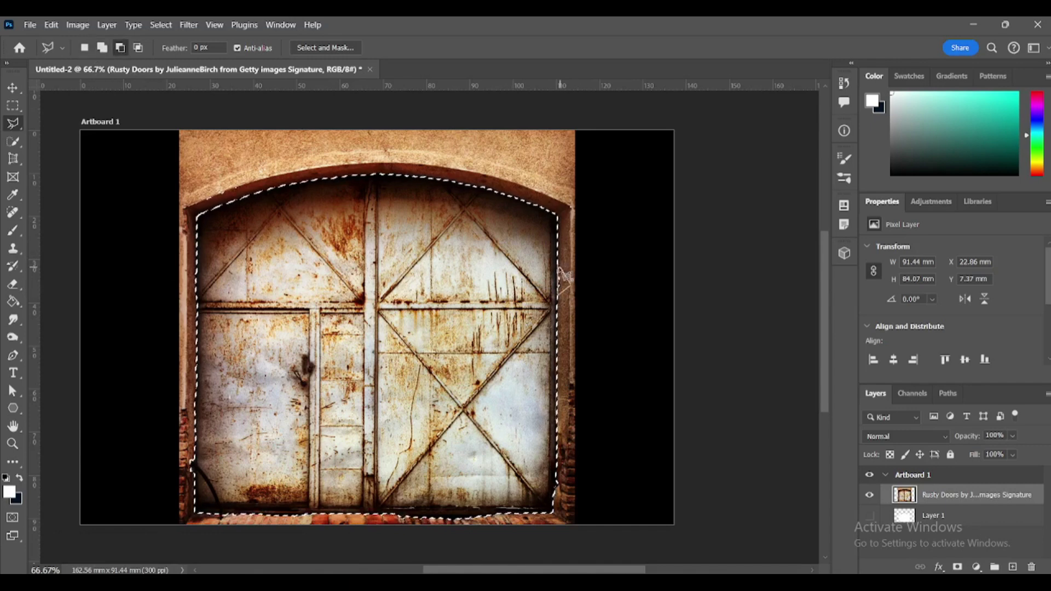
click(558, 266)
click(194, 478)
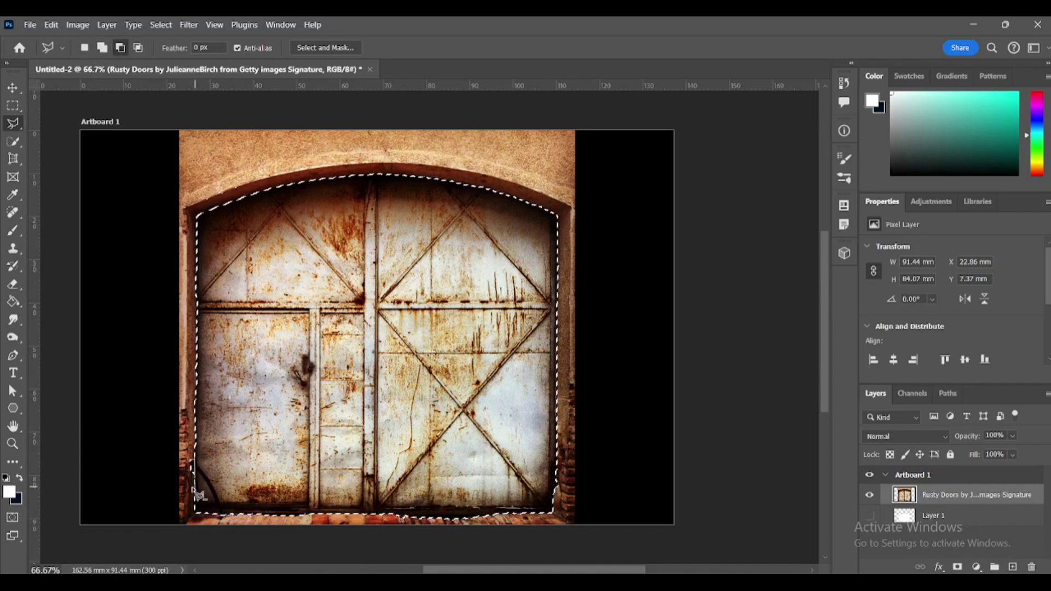
click(194, 455)
Subtract the curved dark hose at the doors' lower left corner from the selection with the Lasso tool.
click(13, 141)
click(13, 124)
drag(196, 469, 184, 490)
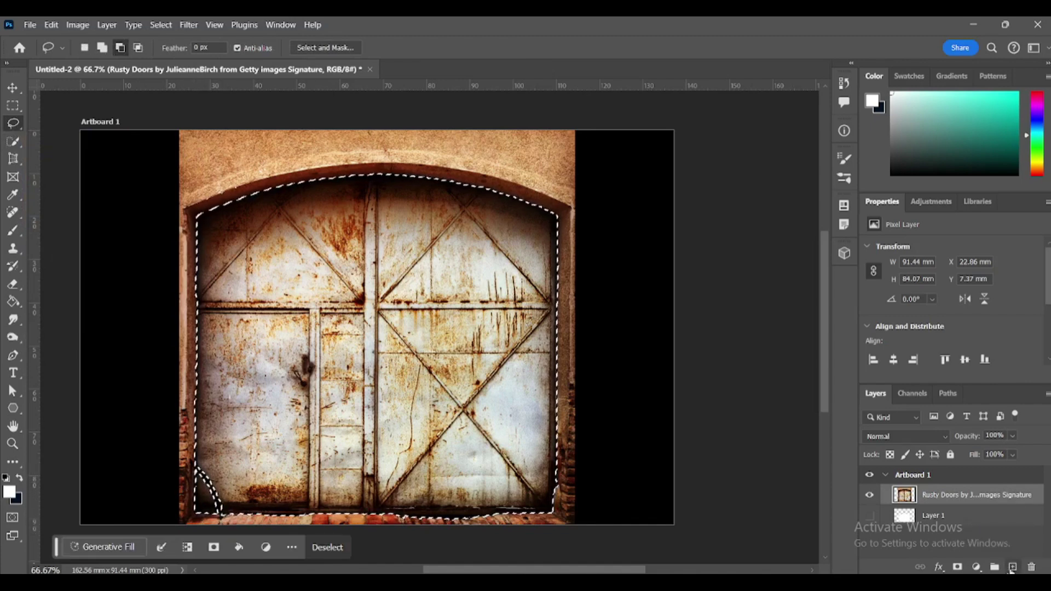
Fill the door selection with white on a new layer using the Paint Bucket, and hide that layer.
click(1011, 567)
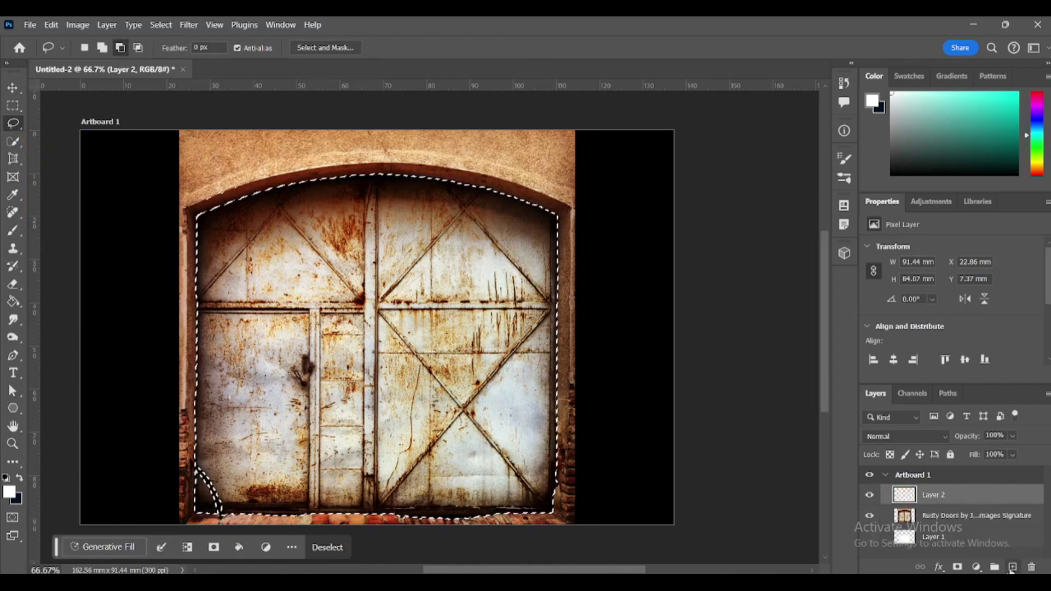
click(12, 303)
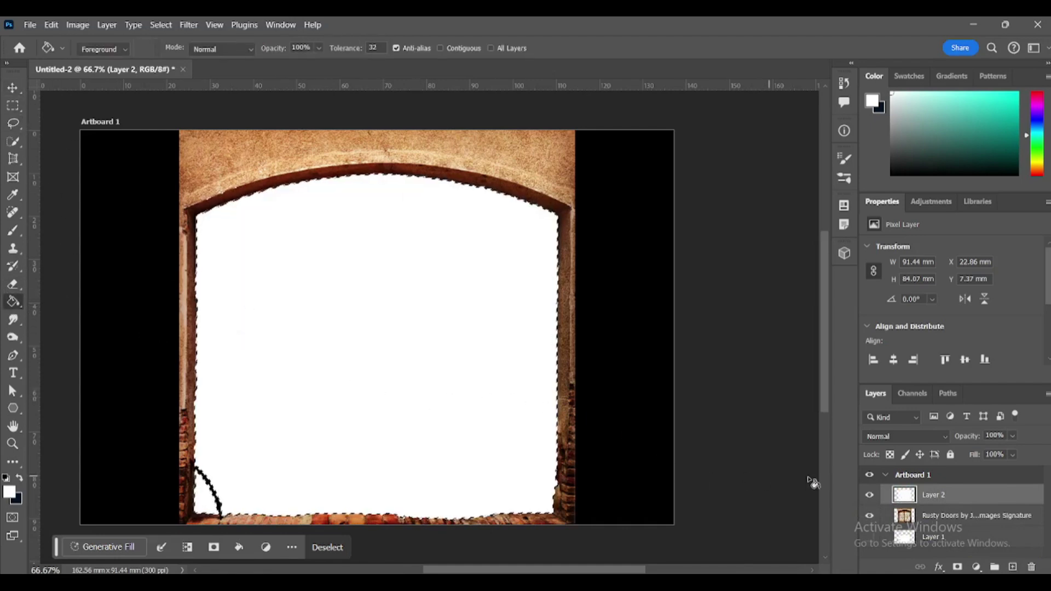
click(870, 495)
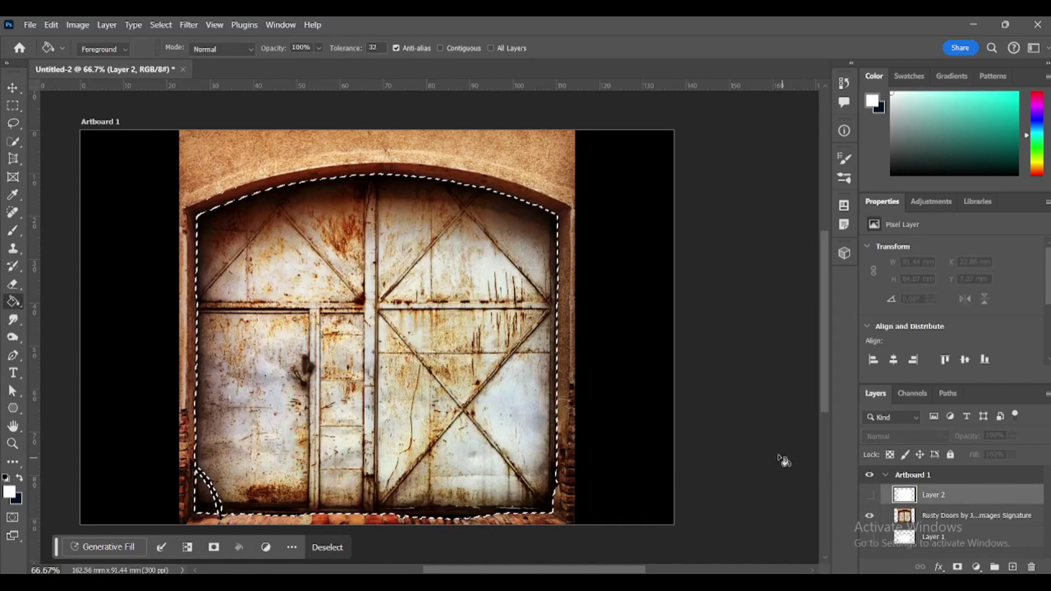
Apply a Black & White adjustment to the selected doors on the photo layer, with Reds at 153% and Yellows raised.
click(909, 518)
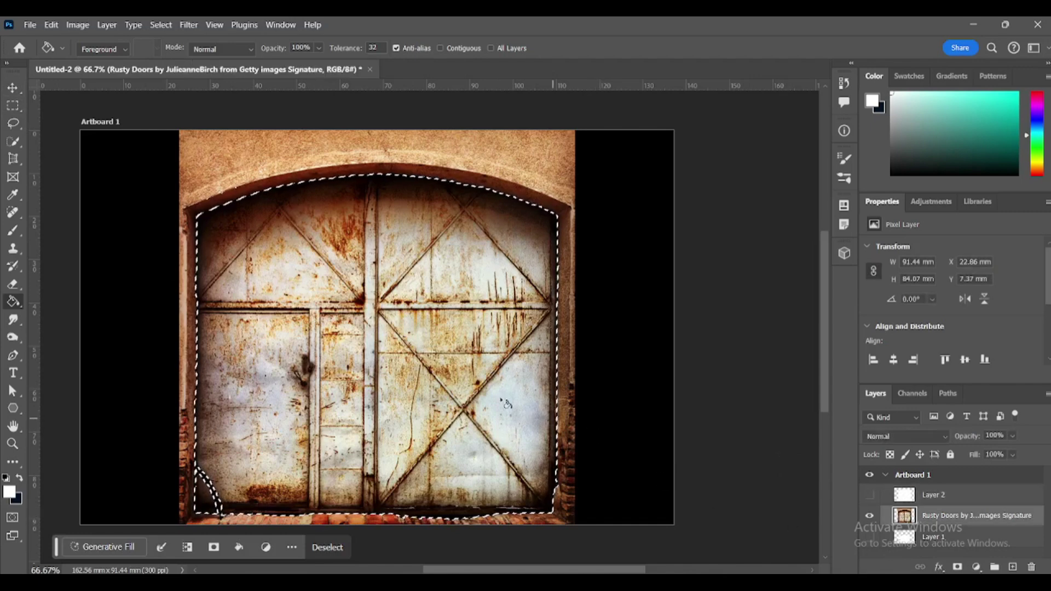
click(81, 26)
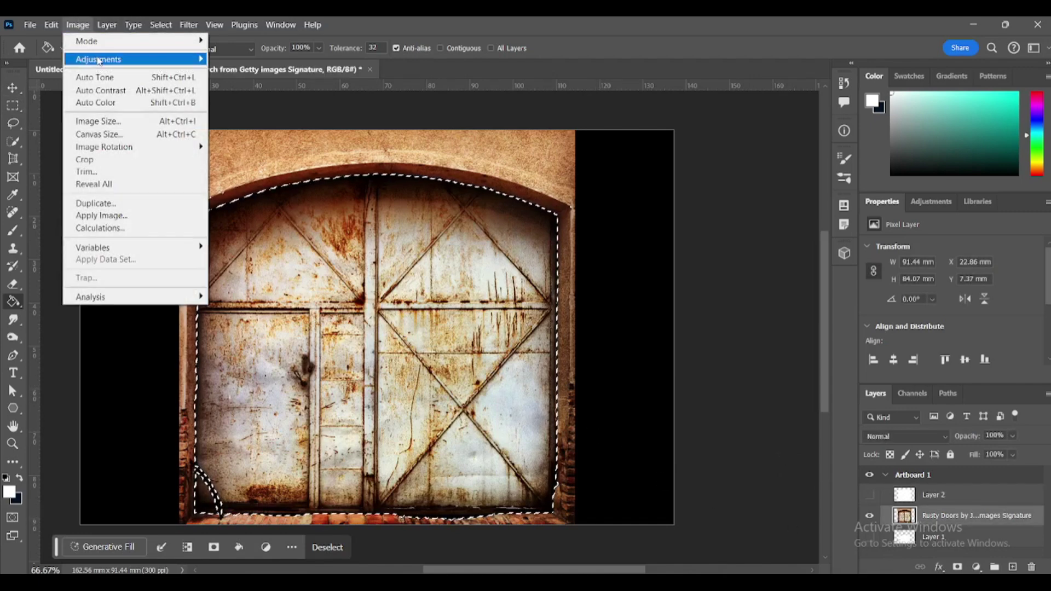
mouse_move(98, 60)
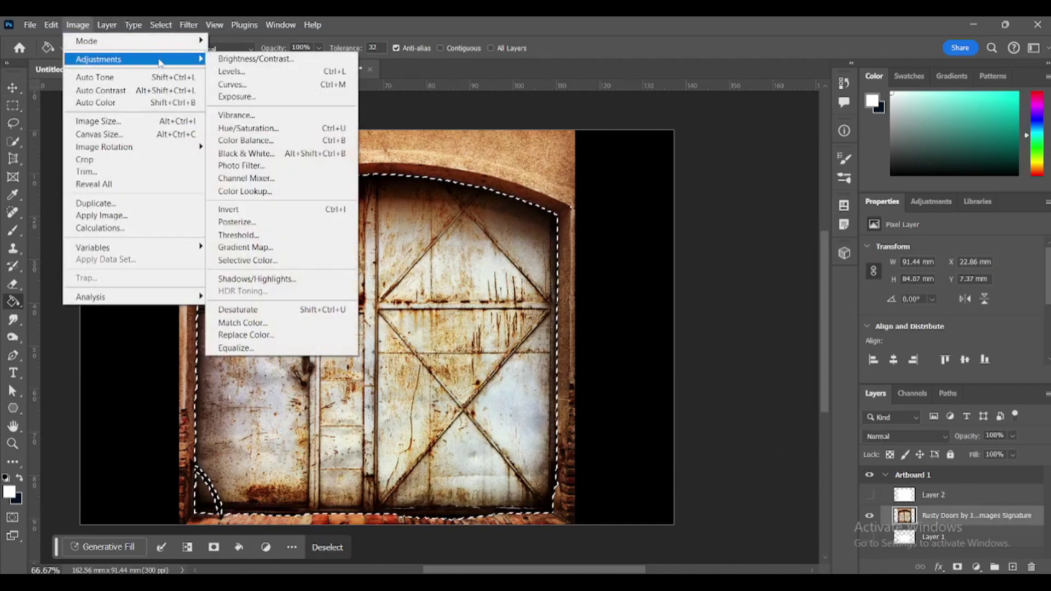
click(266, 156)
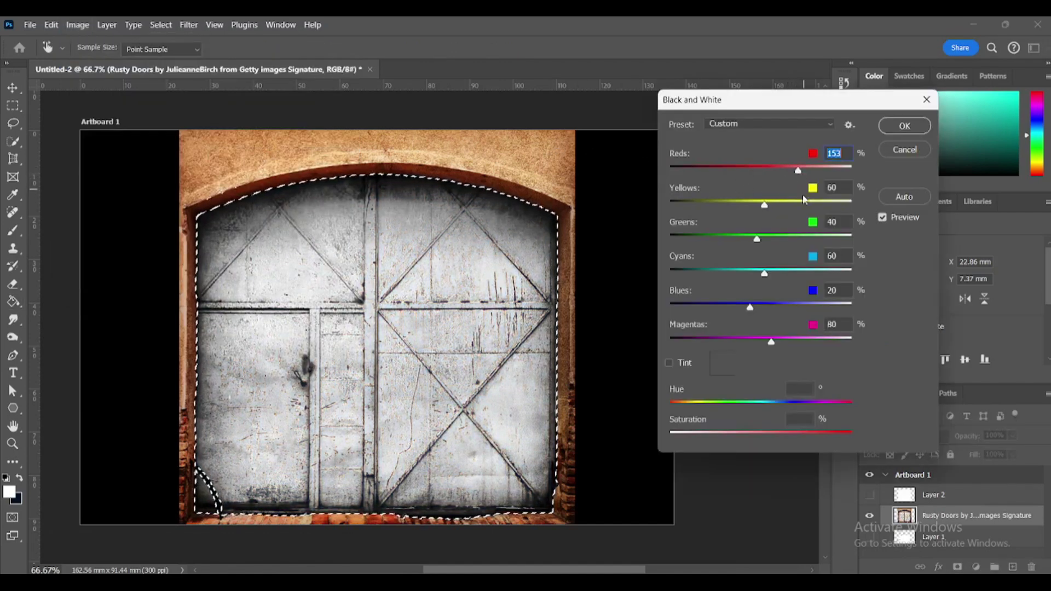
drag(783, 205, 804, 206)
click(904, 126)
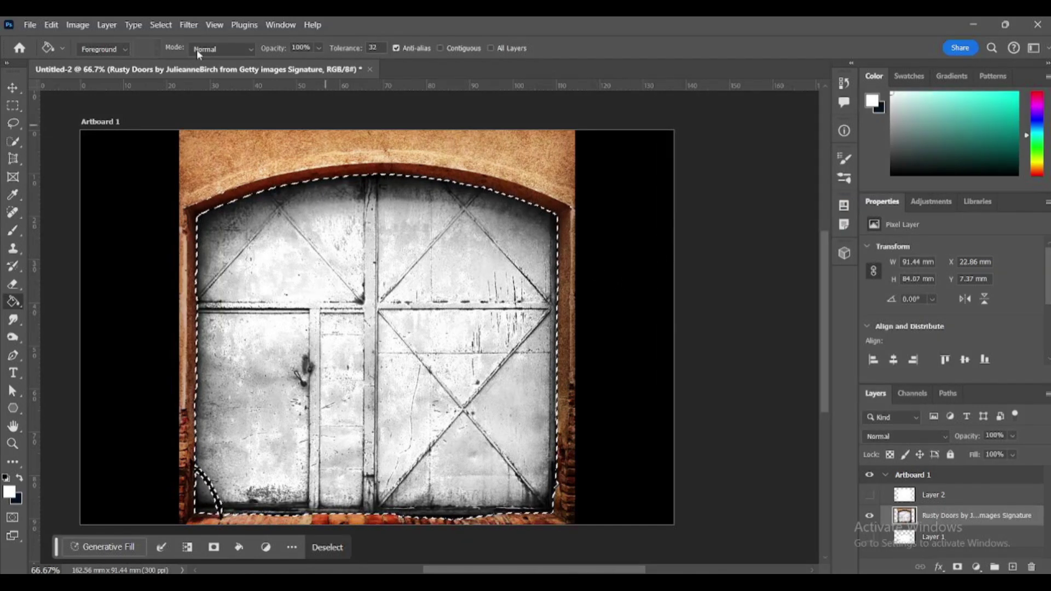
Tint the doors' midtones with Color Balance, using +7 toward red and -13 toward yellow.
click(77, 25)
mouse_move(169, 62)
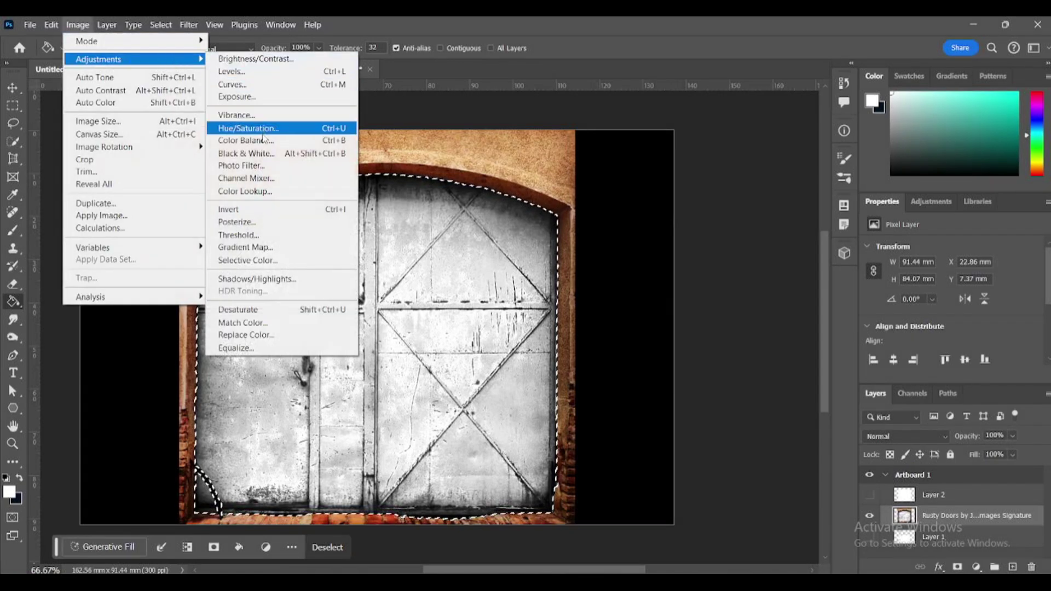
click(258, 140)
drag(247, 112, 811, 151)
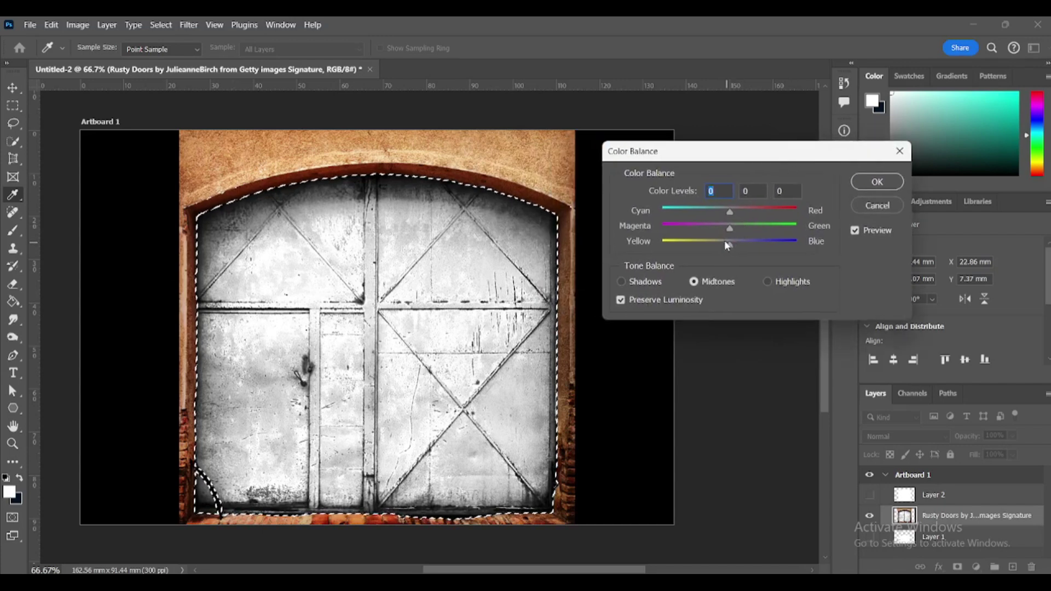
drag(730, 243, 721, 242)
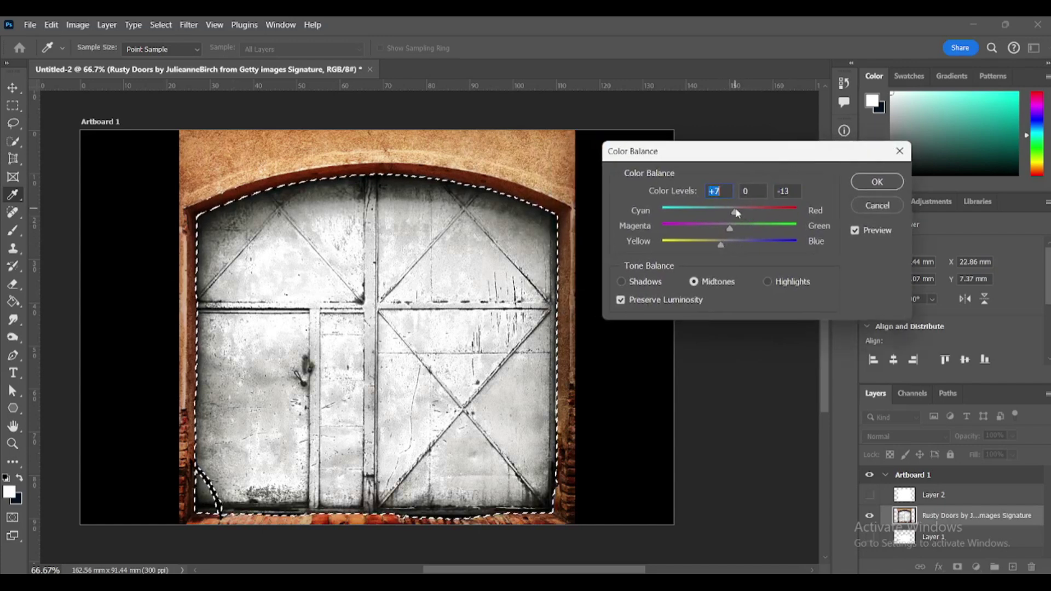
Shift the doors' shadows slightly toward red and yellow, apply the color balance, and deselect.
click(639, 284)
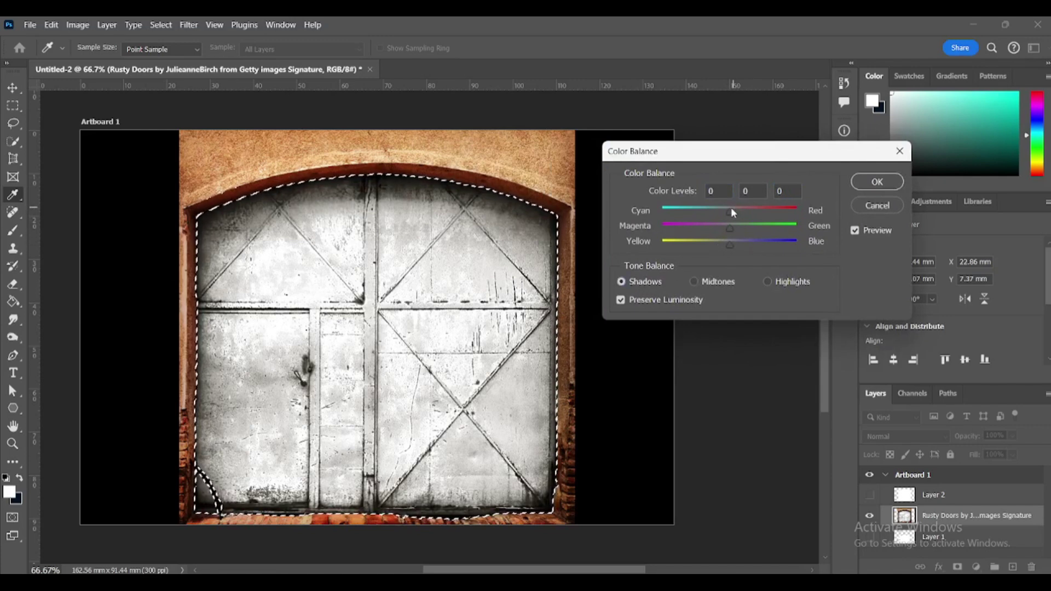
drag(731, 210, 737, 206)
mouse_move(730, 244)
mouse_down()
mouse_move(739, 211)
mouse_move(724, 245)
mouse_up()
click(768, 282)
click(877, 181)
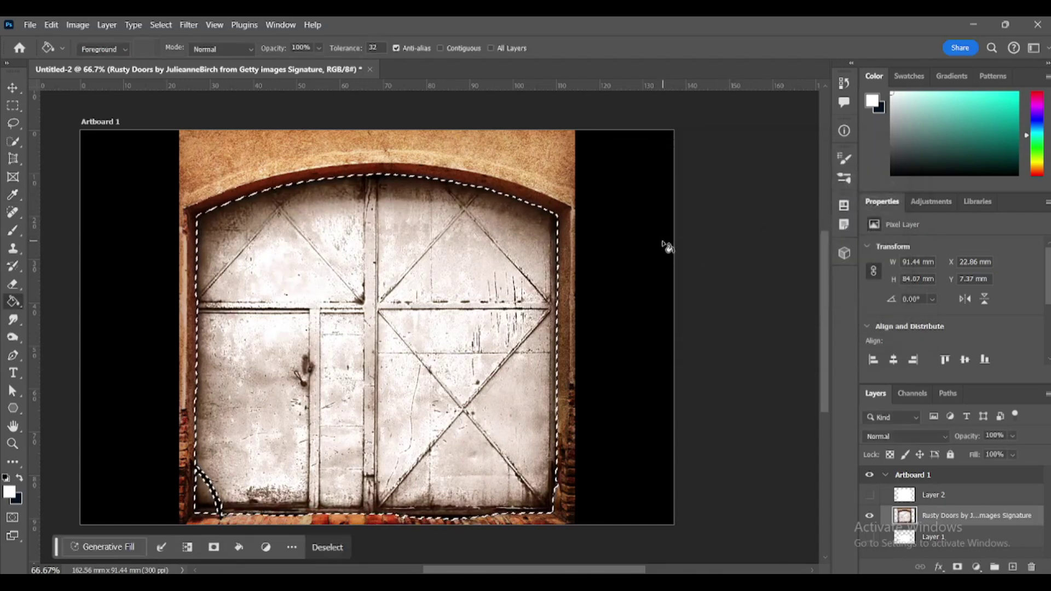
key(ctrl+d)
Remove the rust spots on the upper left door panel with the Spot Healing Brush.
click(13, 211)
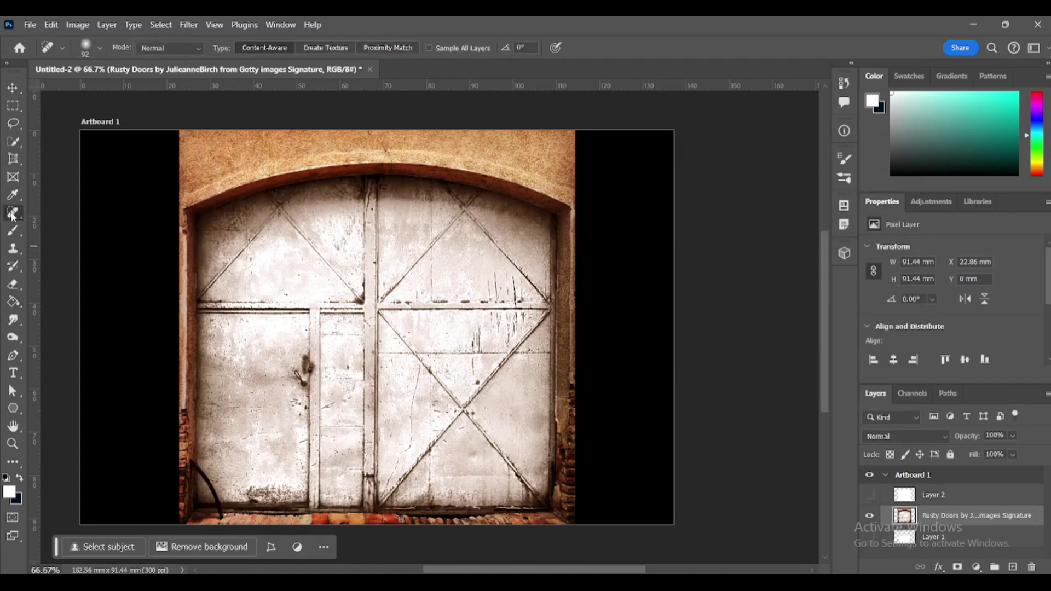
click(49, 214)
click(252, 258)
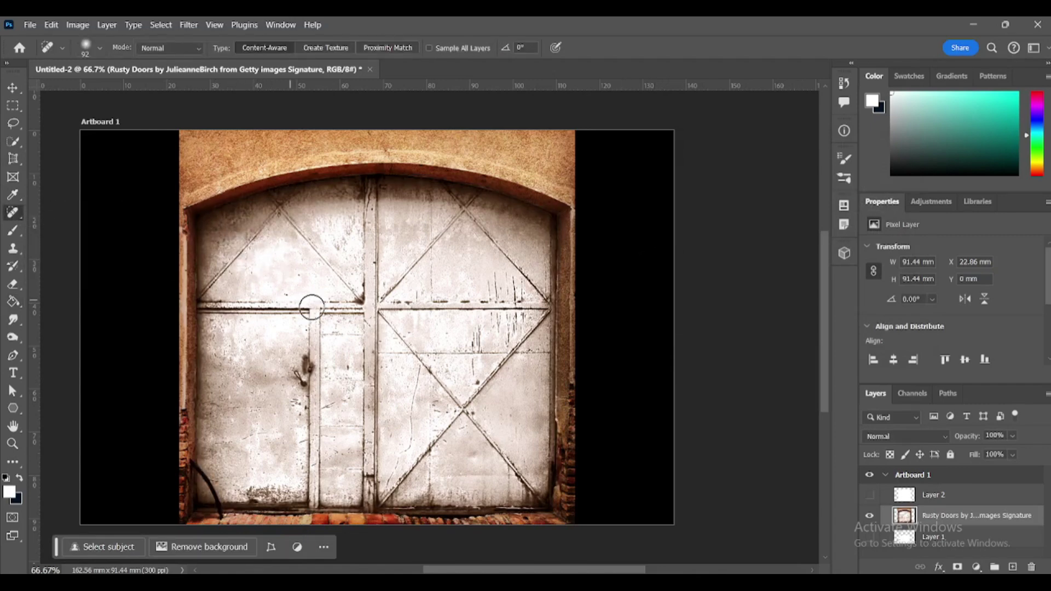